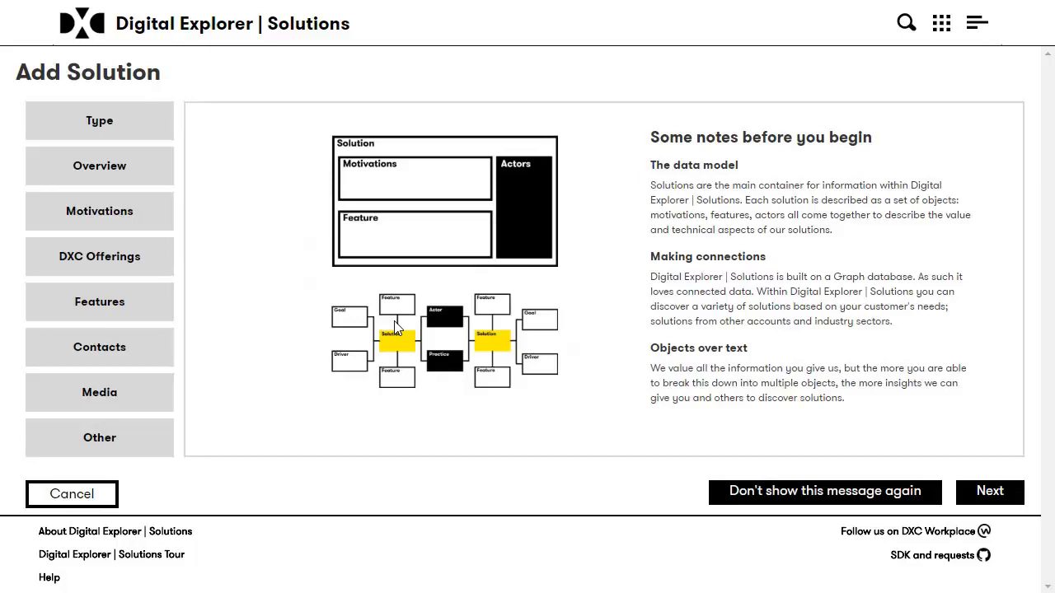
Move past the notes, choose DXC Solution as the solution type, and continue to Overview.
left_click(979, 494)
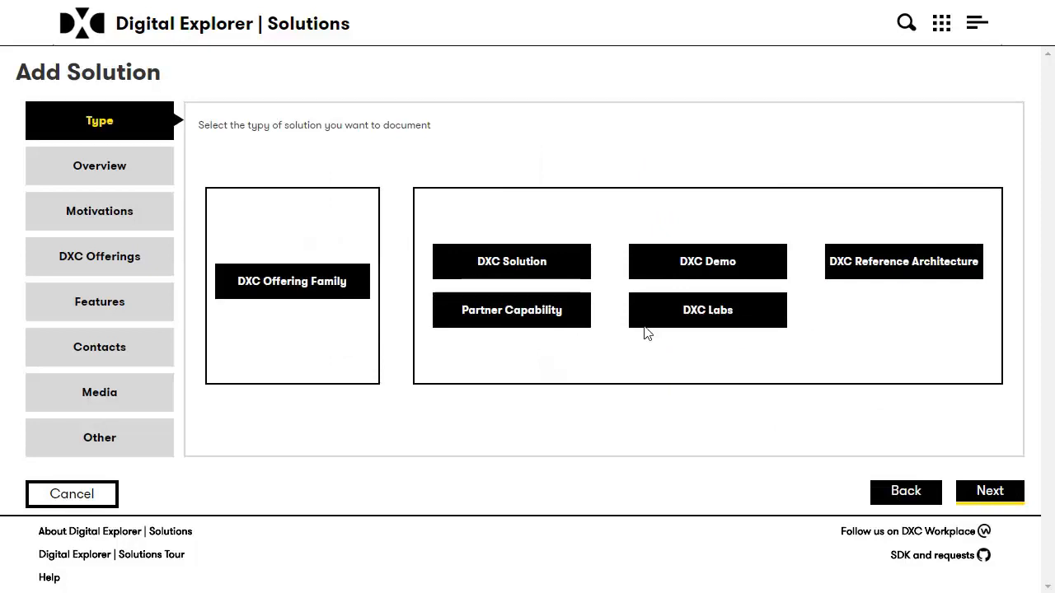
left_click(528, 283)
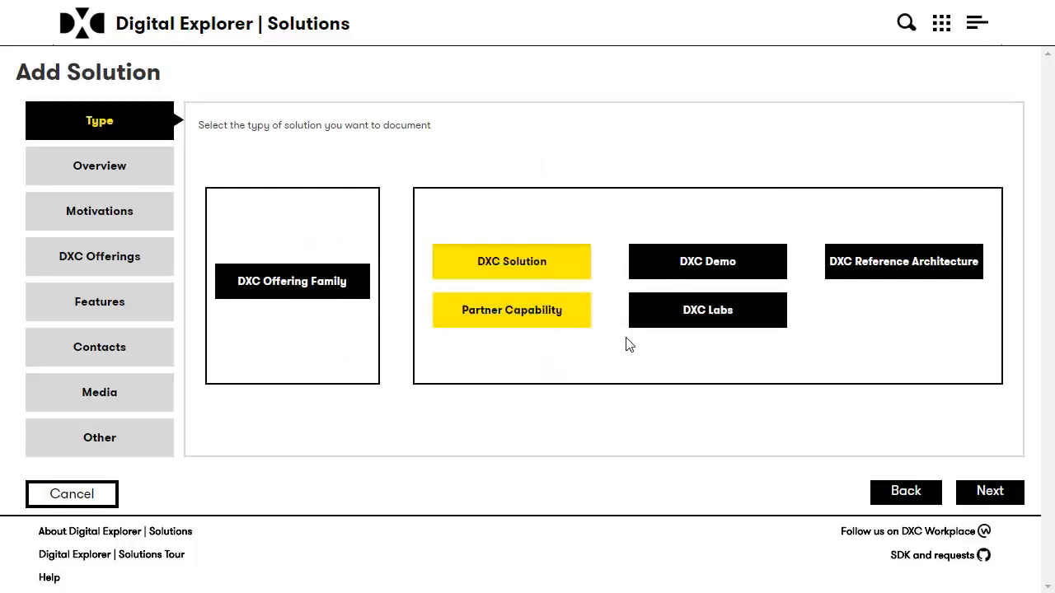
left_click(982, 492)
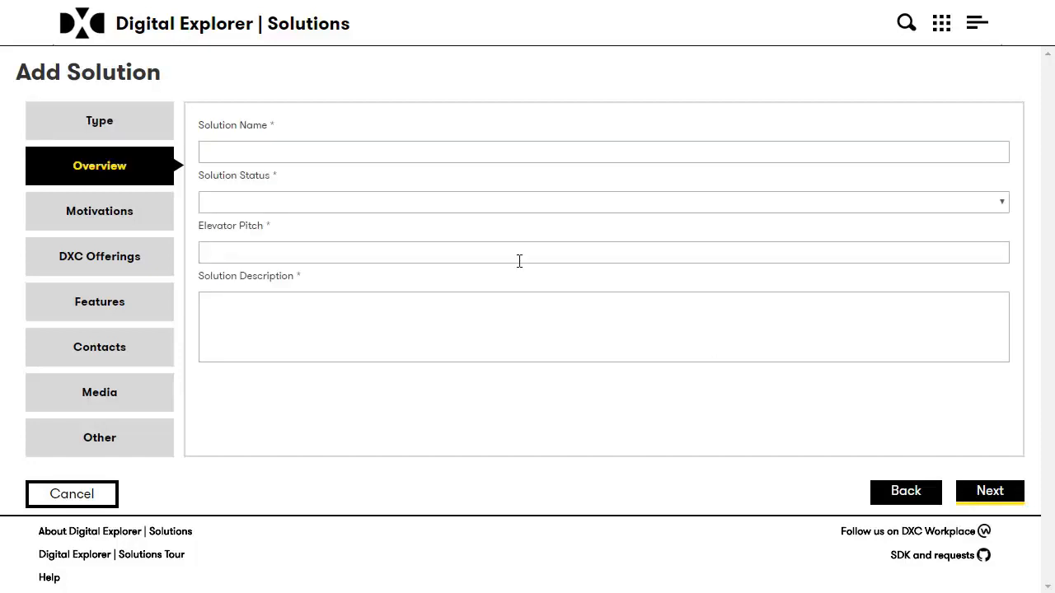
Name the solution 'my solution' and set its status to Proposal.
left_click(321, 158)
type("my solution")
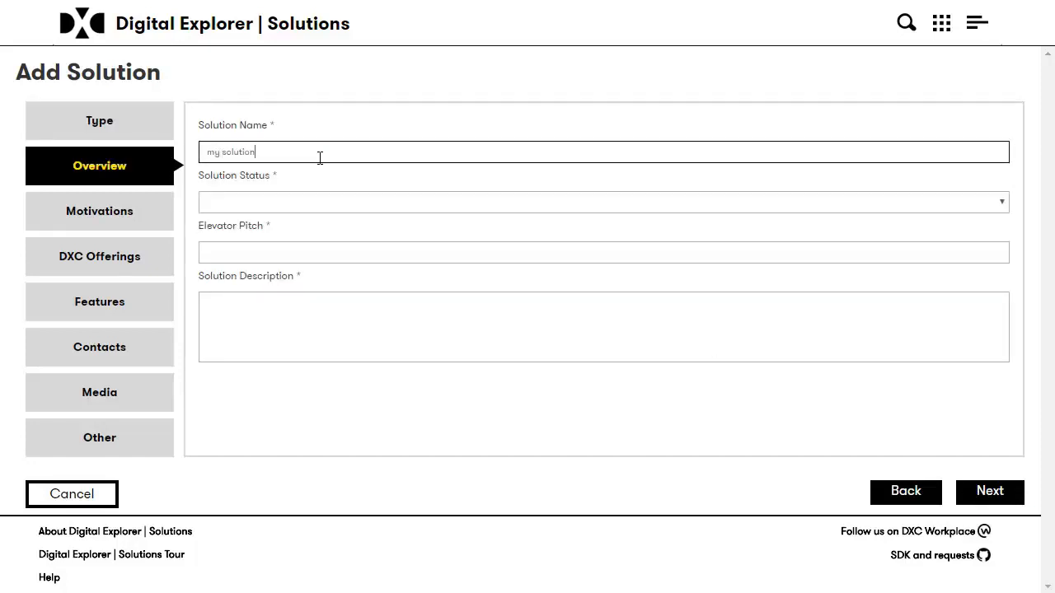
left_click(297, 206)
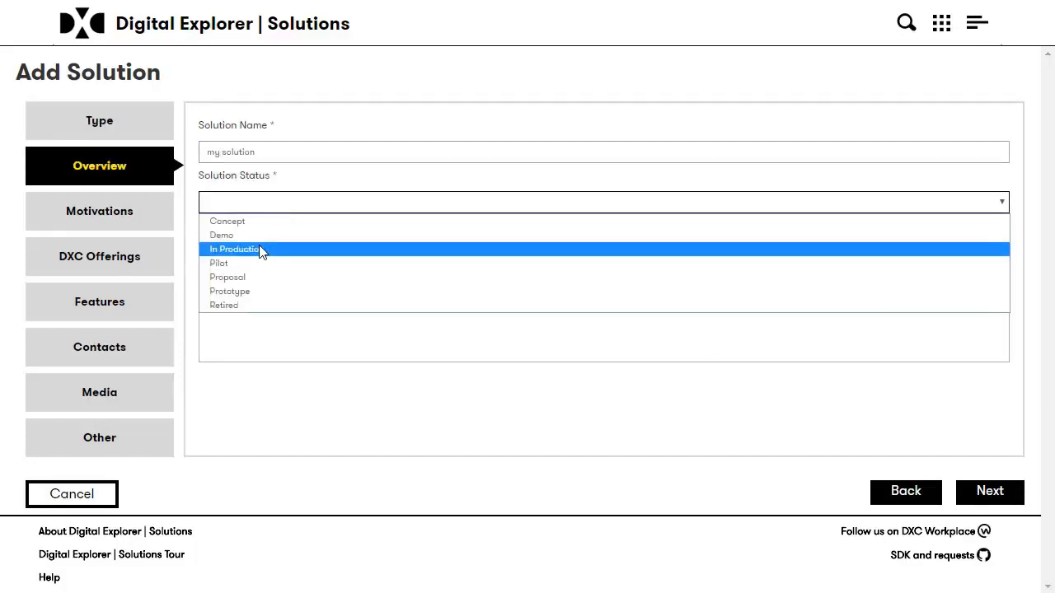
left_click(284, 278)
Replace the draft elevator pitch with 'powerful message your solution' and copy it.
left_click(280, 251)
type("Improve client experience by a factor of 10%")
key("ctrl+a")
key("BackSpace")
left_click(266, 255)
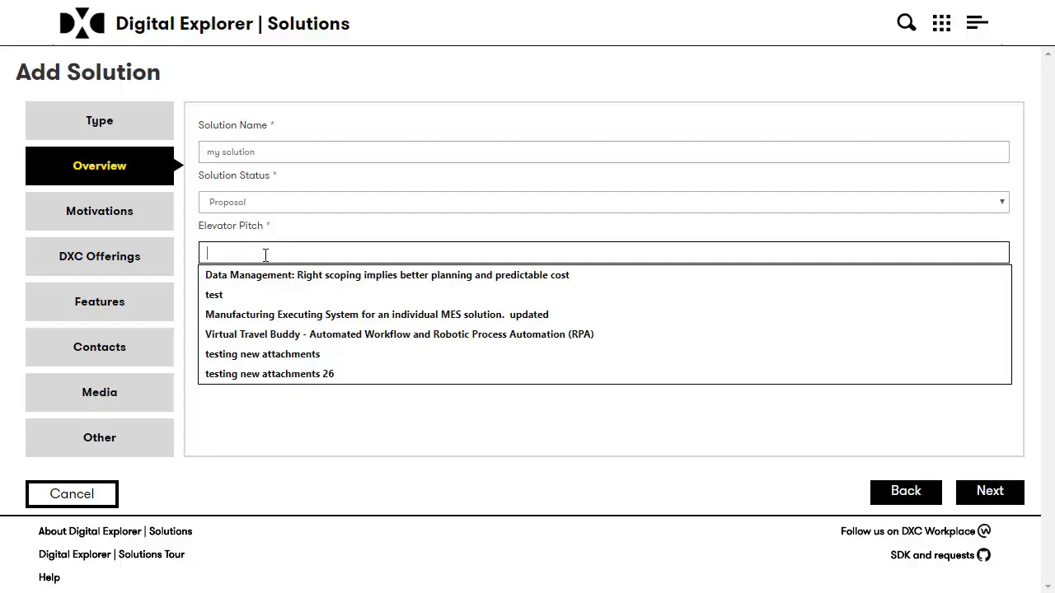
type("powerful")
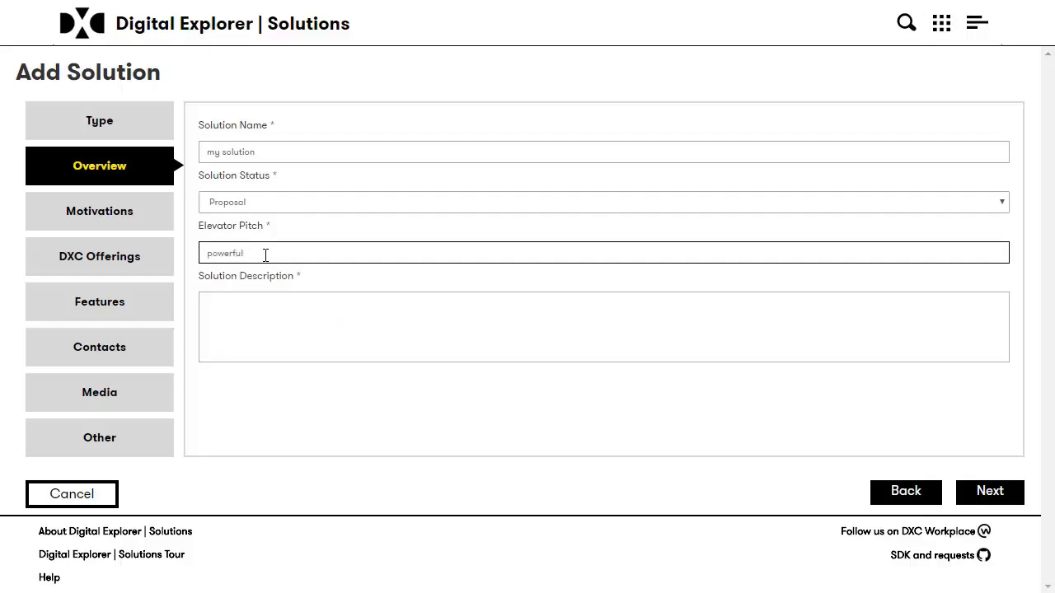
type(" message your solution")
key("ctrl+a")
key("ctrl+c")
Paste the pitch into the description, add 'and enrich', and continue to Motivations.
left_click(330, 322)
key("ctrl+v")
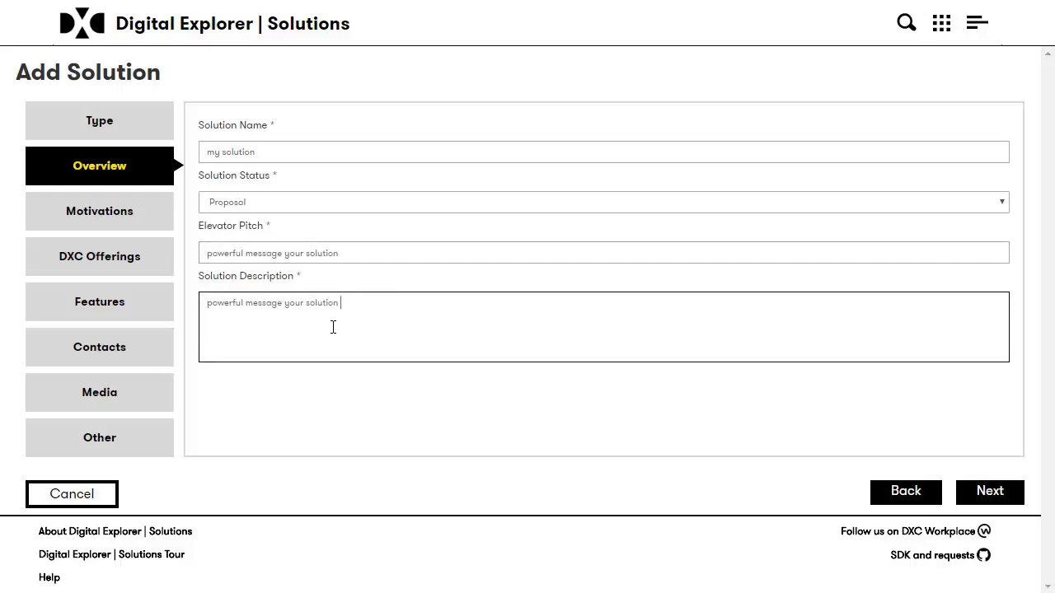
type("and enrich")
left_click(989, 492)
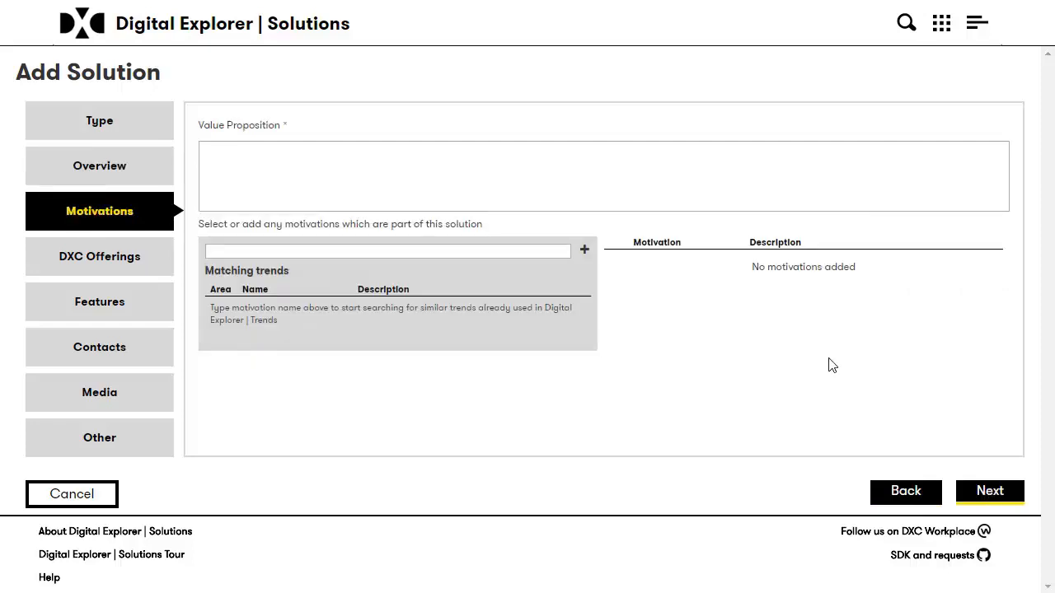
Enter 'general value message' as the value proposition.
left_click(478, 167)
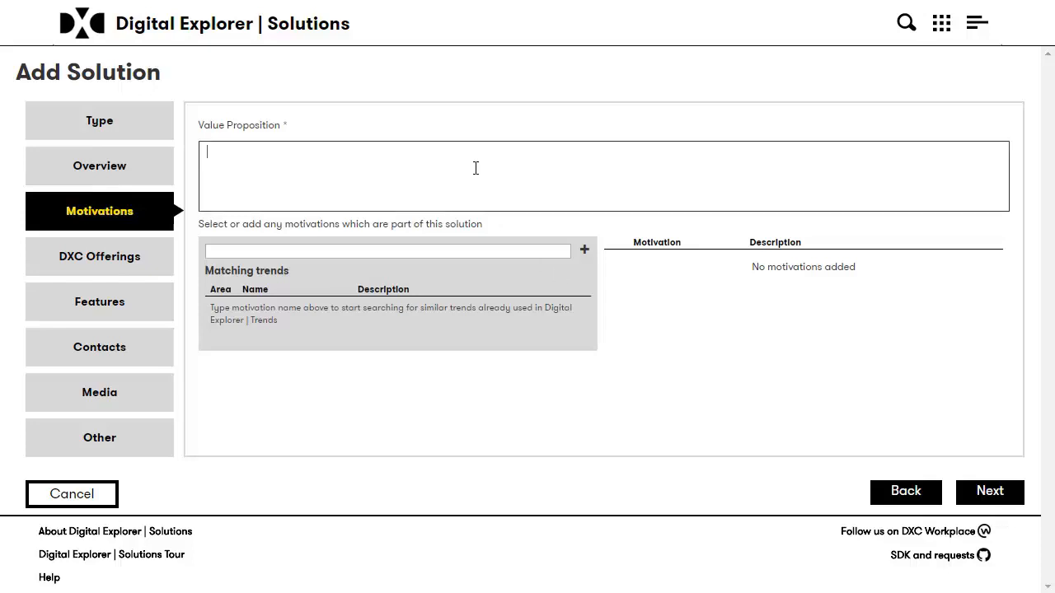
type("general ")
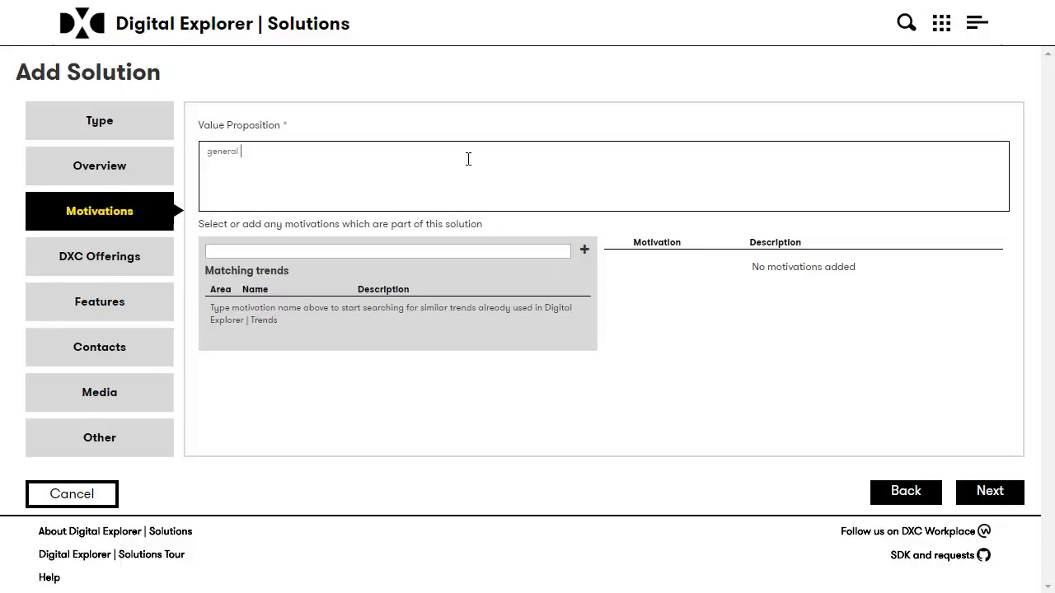
type("value message")
left_click(397, 248)
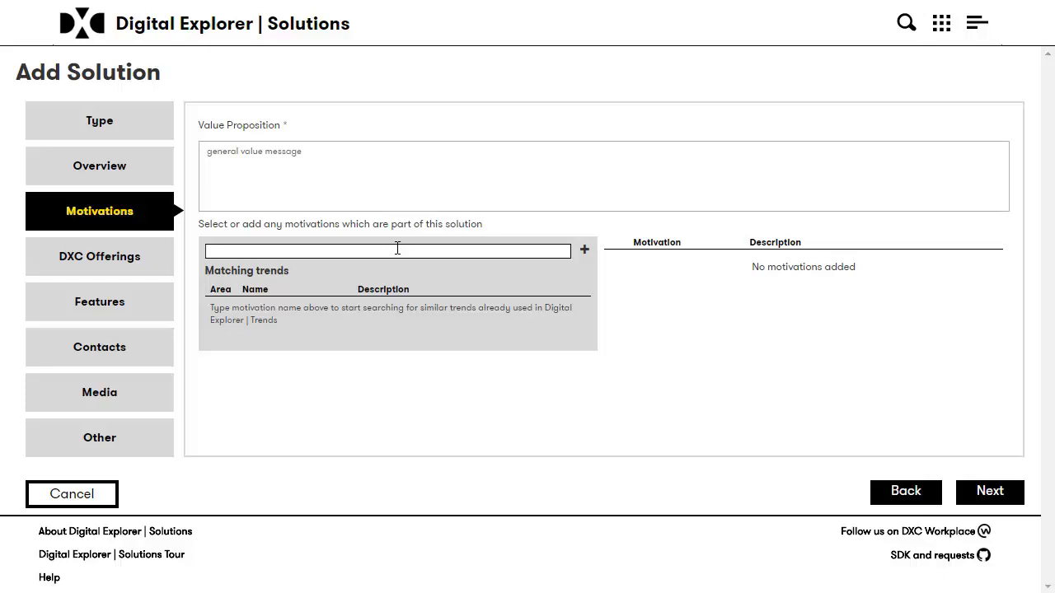
Search 'social media' and add Social media analytics and the brand-protection trend as motivations.
type("social")
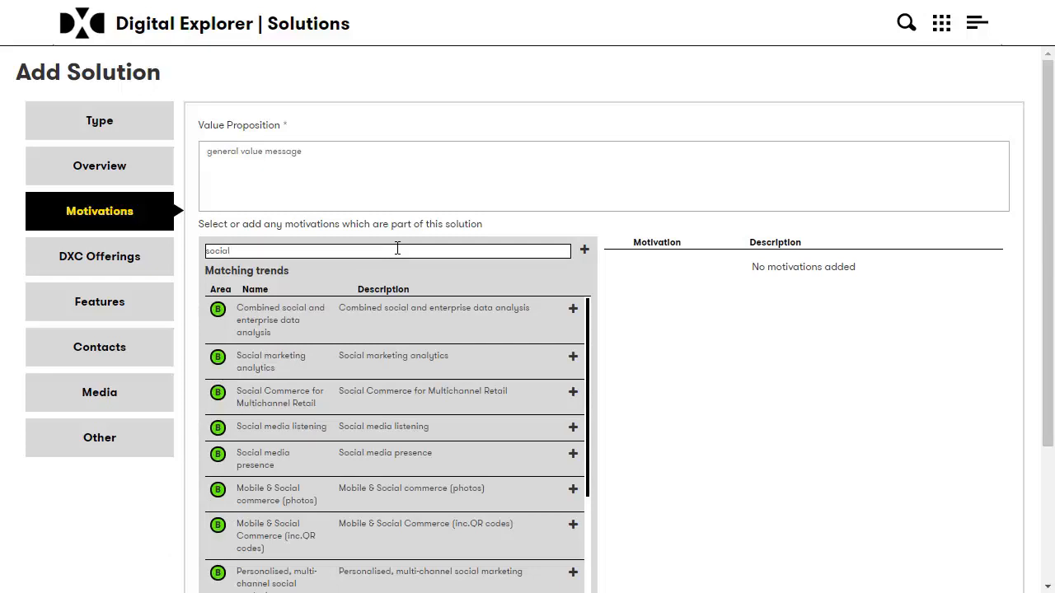
type("media")
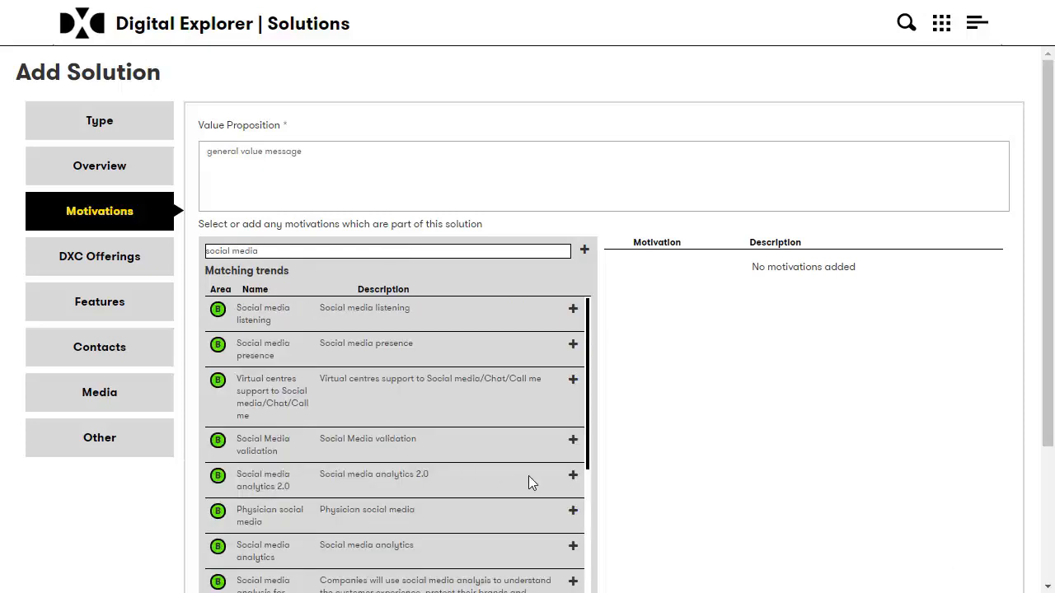
left_click(572, 551)
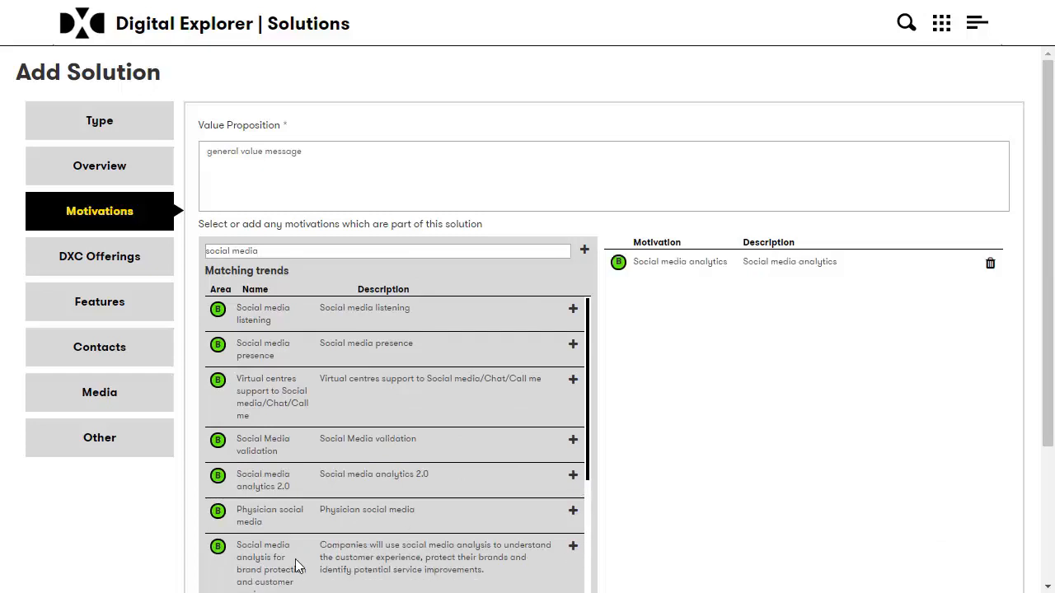
left_click(573, 547)
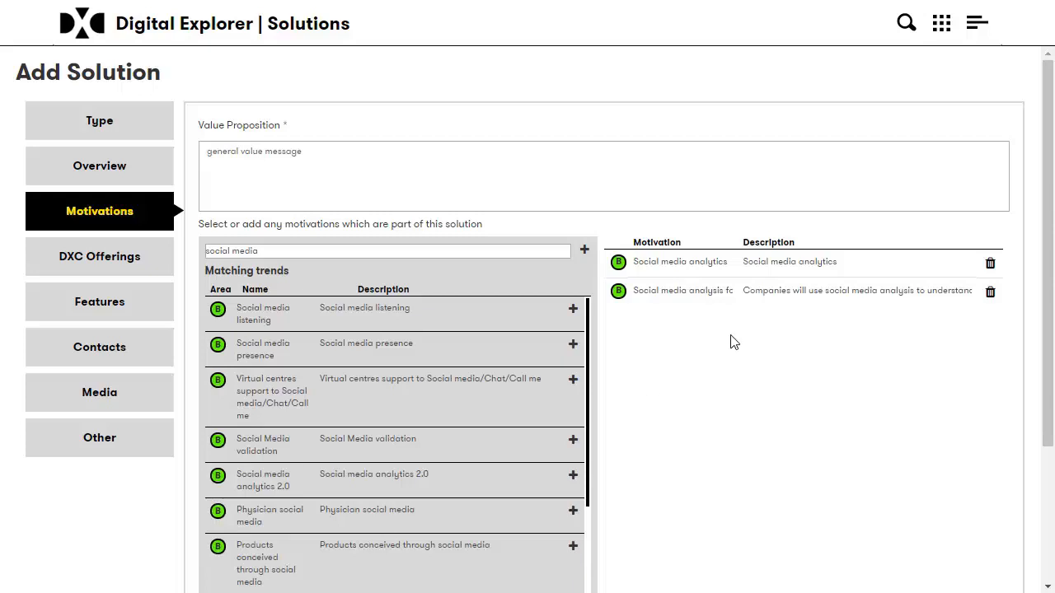
Add custom motivation 'customer experience within the Asia region' with the same description, then continue.
left_click_drag(262, 251, 216, 251)
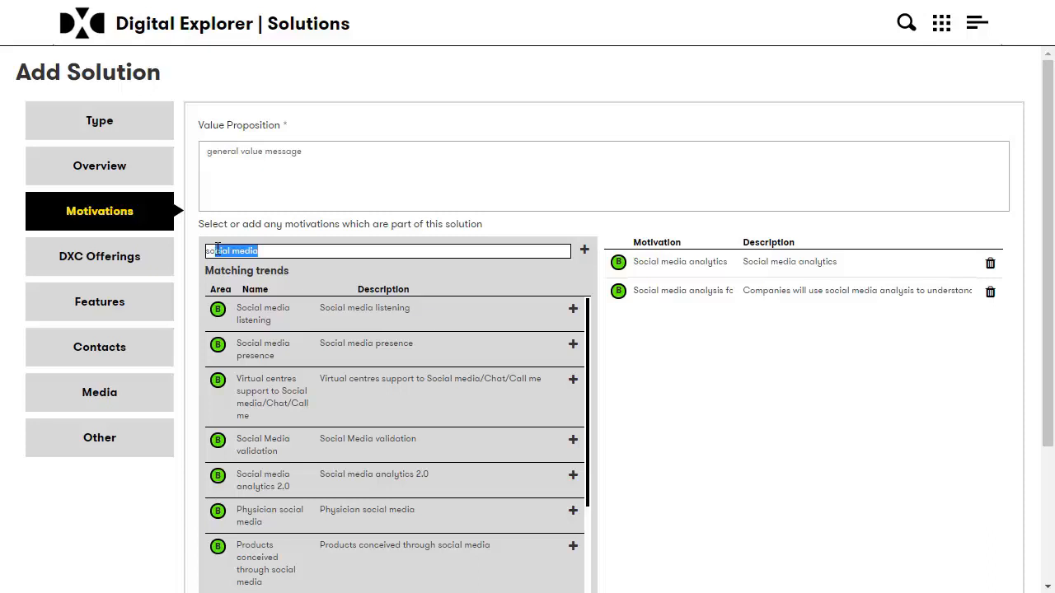
key("BackSpace")
key("BackSpace")
key("BackSpace")
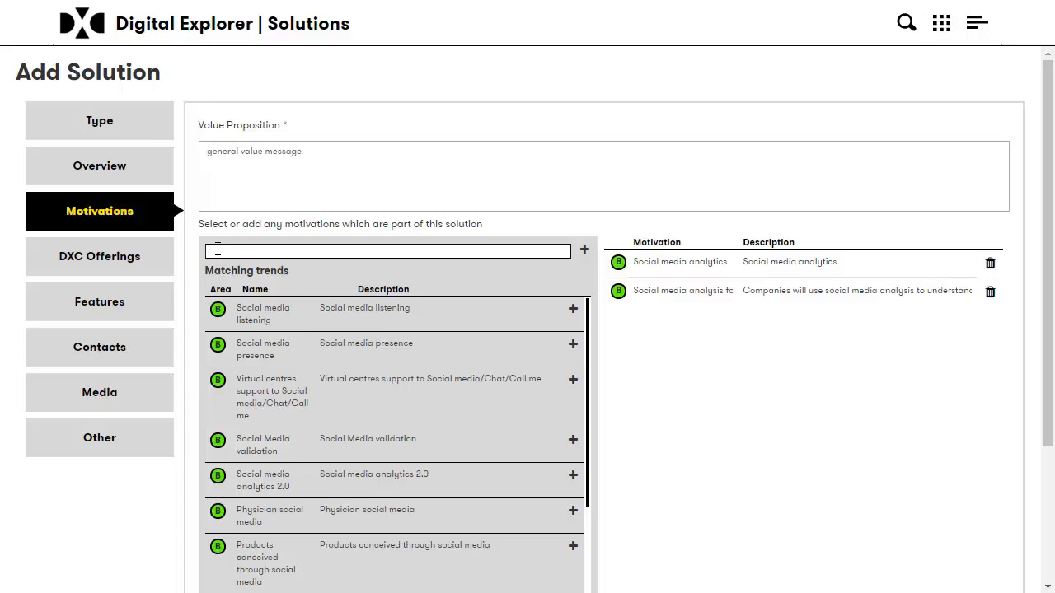
type("customer experience within the")
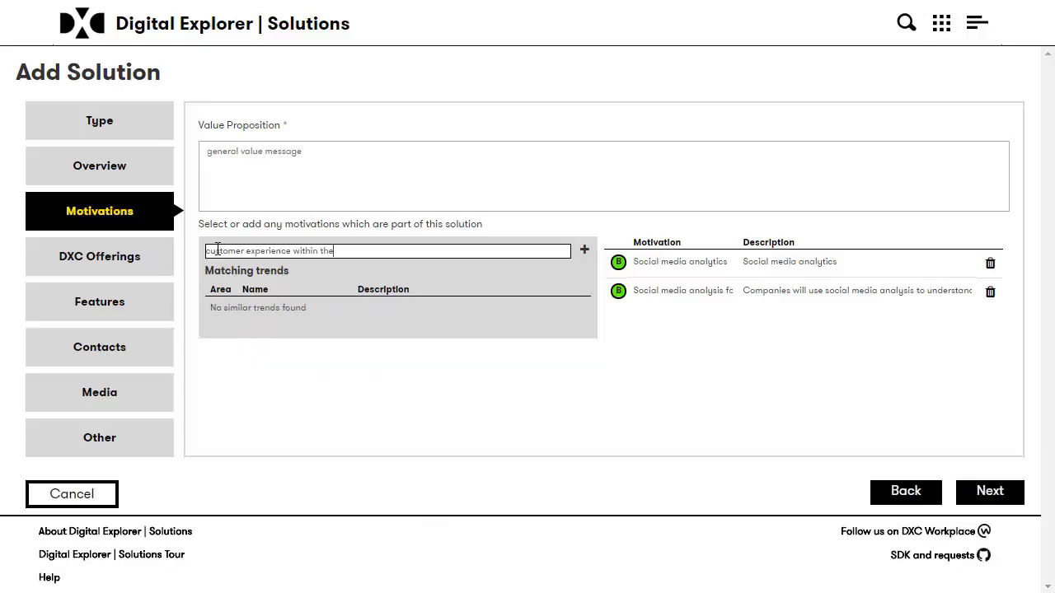
type(" Asia region")
left_click_drag(403, 252, 202, 252)
key("ctrl+c")
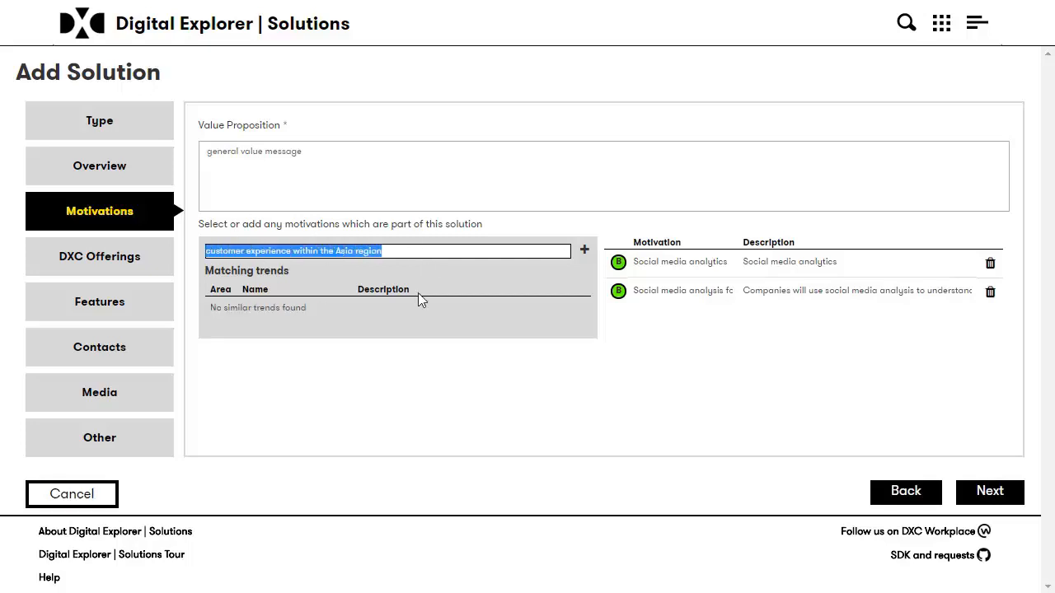
left_click(583, 249)
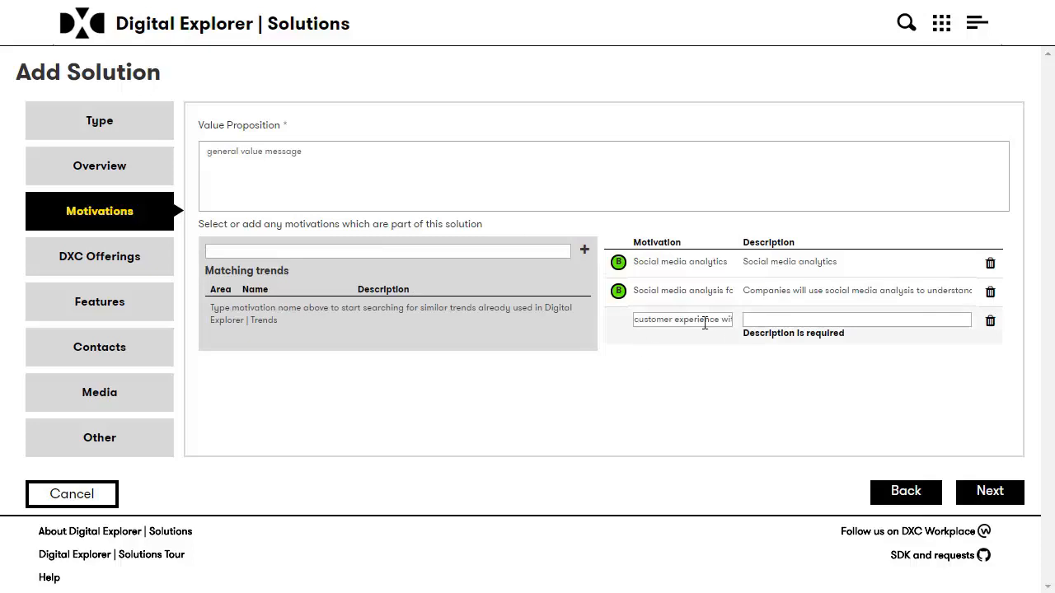
left_click(792, 321)
key("ctrl+v")
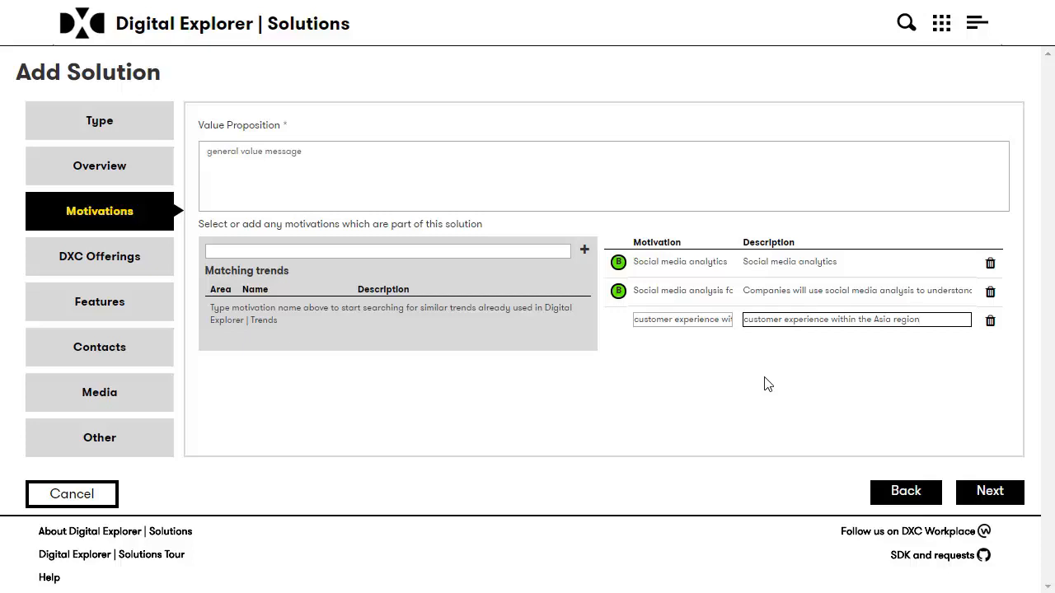
left_click(986, 493)
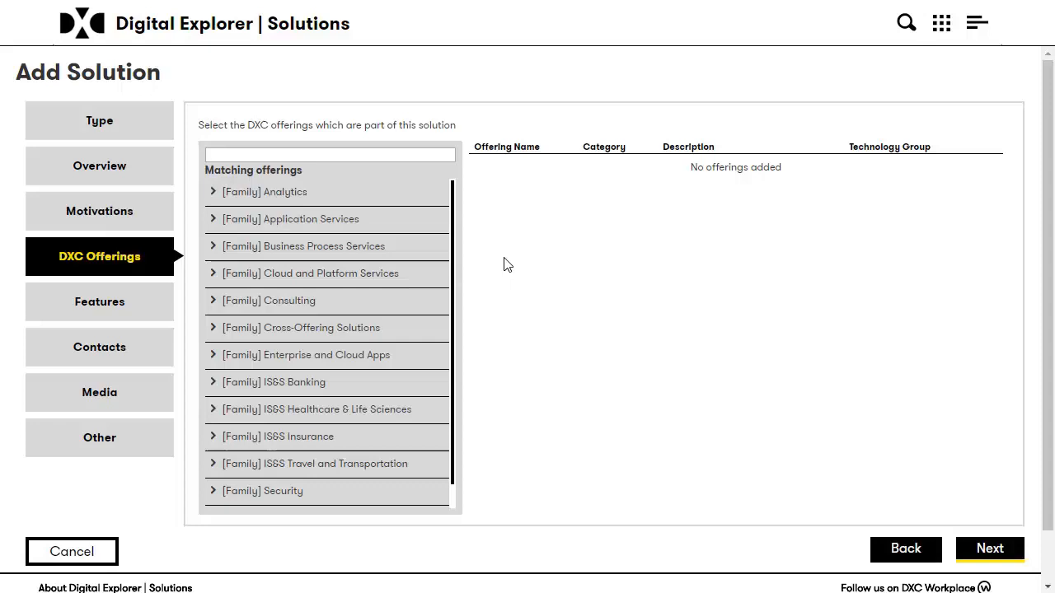
Add Service Automation and Application Performance Management from Applications Management Services.
left_click(339, 221)
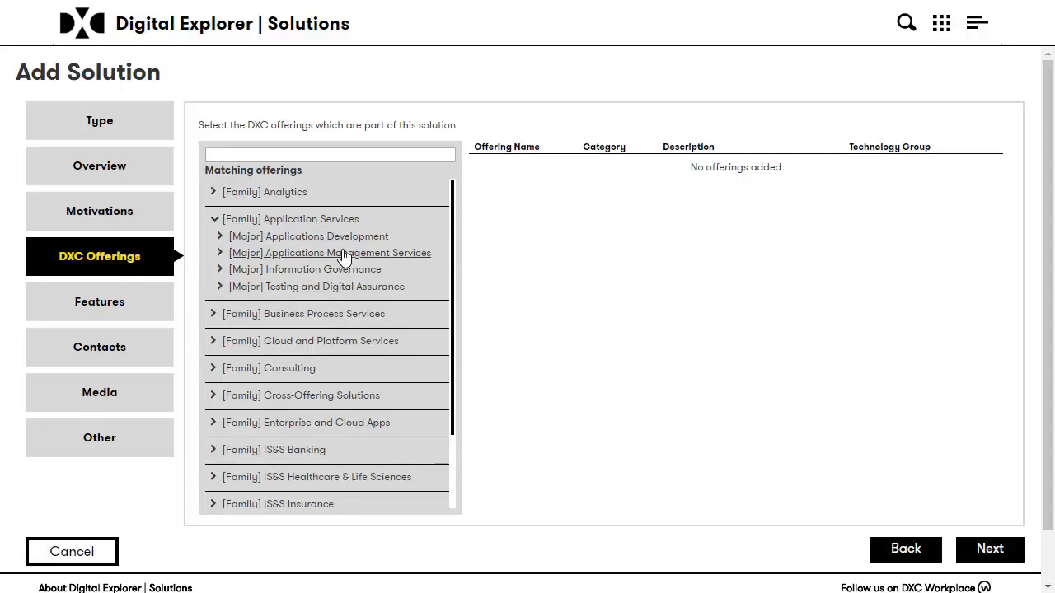
left_click(414, 254)
left_click(440, 291)
left_click(440, 274)
Add Managed Services for Microsoft Azure from Azure Cloud Services, then continue to Features.
left_click(266, 404)
scroll(348, 417, "down", 2)
scroll(347, 412, "down", 2)
scroll(330, 272, "up", 3)
left_click(319, 357)
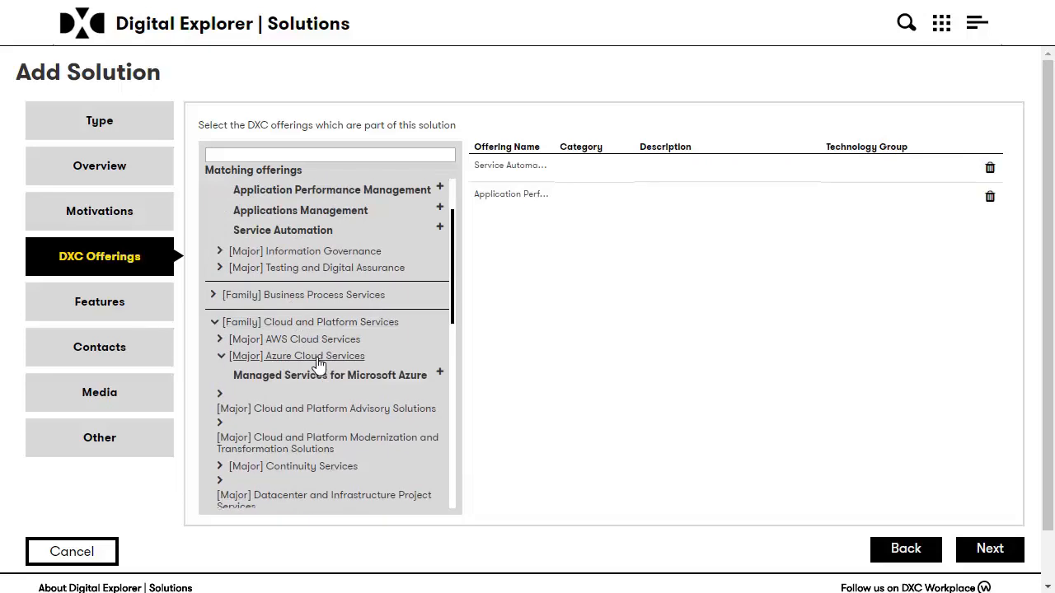
left_click(439, 372)
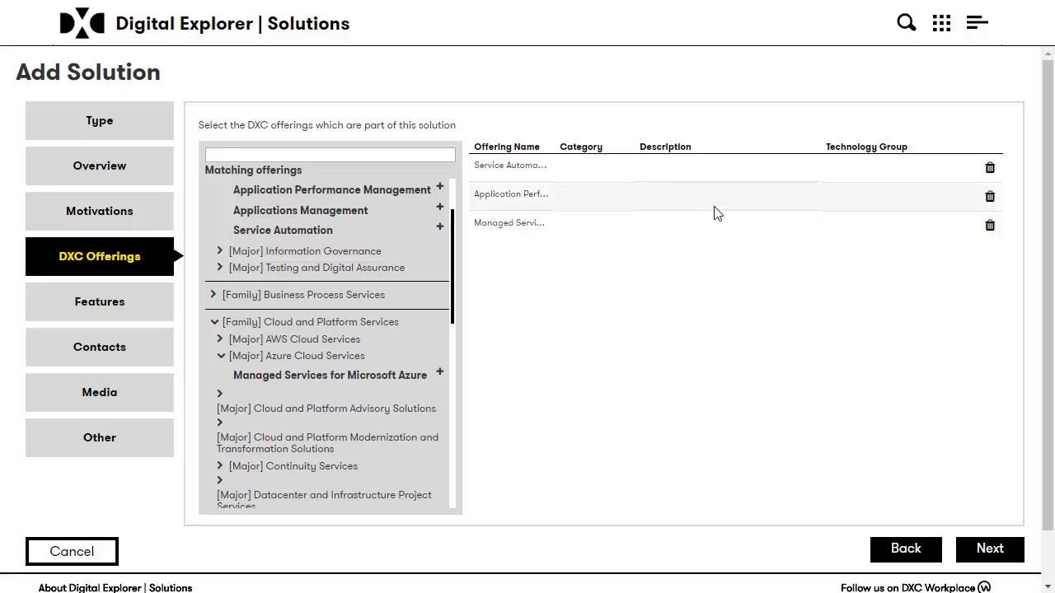
left_click(1004, 546)
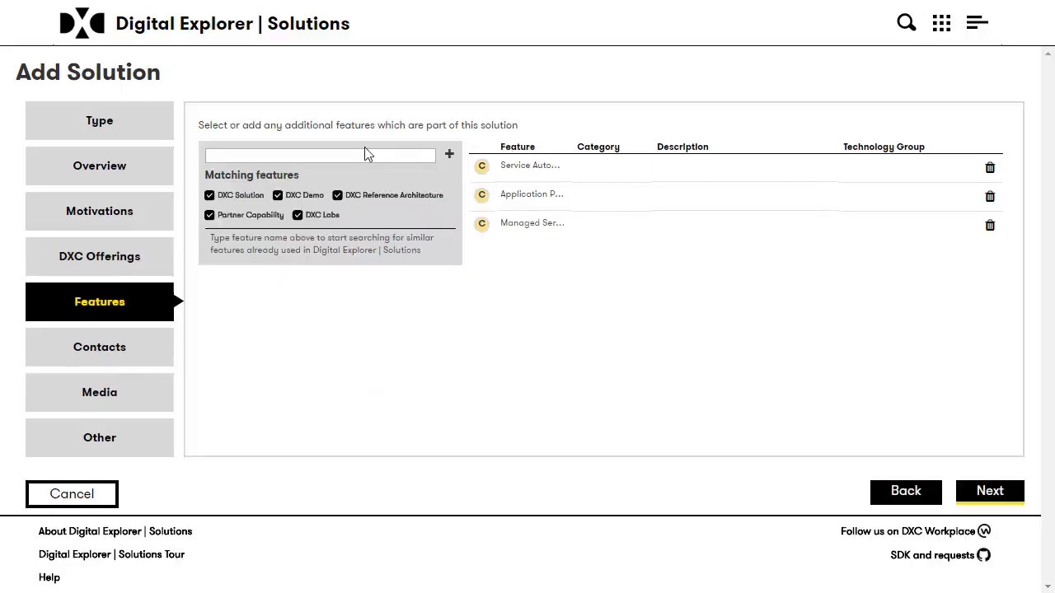
Search 'agile' and add the existing Agile feature.
left_click(267, 156)
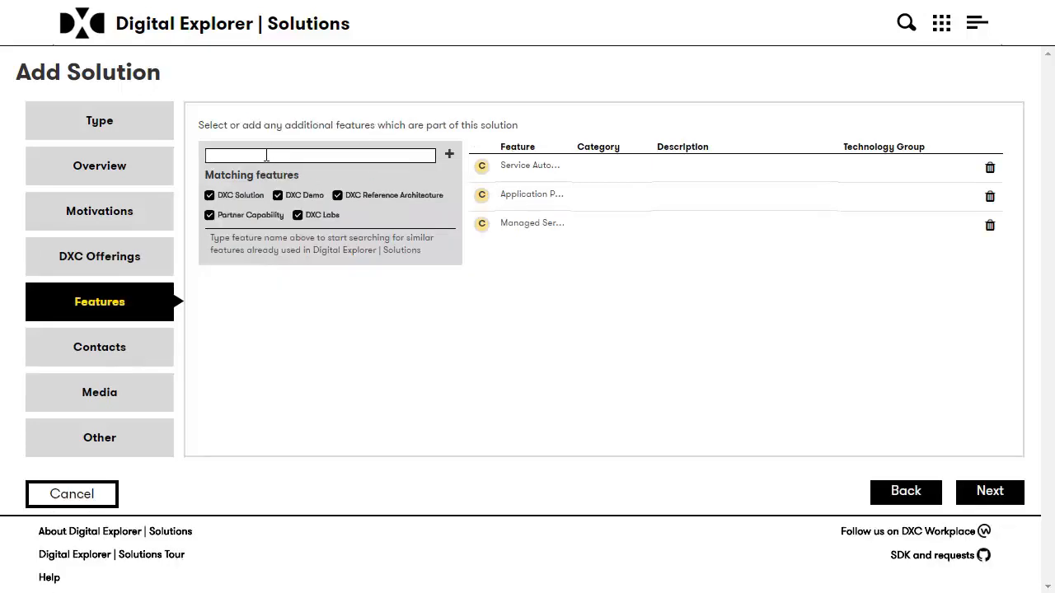
type("agile")
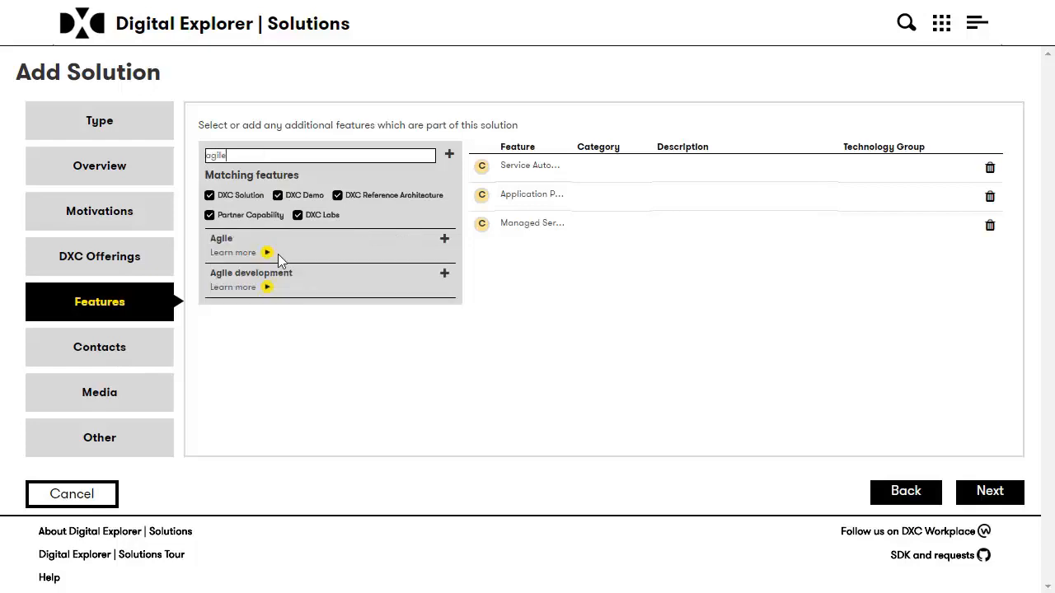
left_click(444, 239)
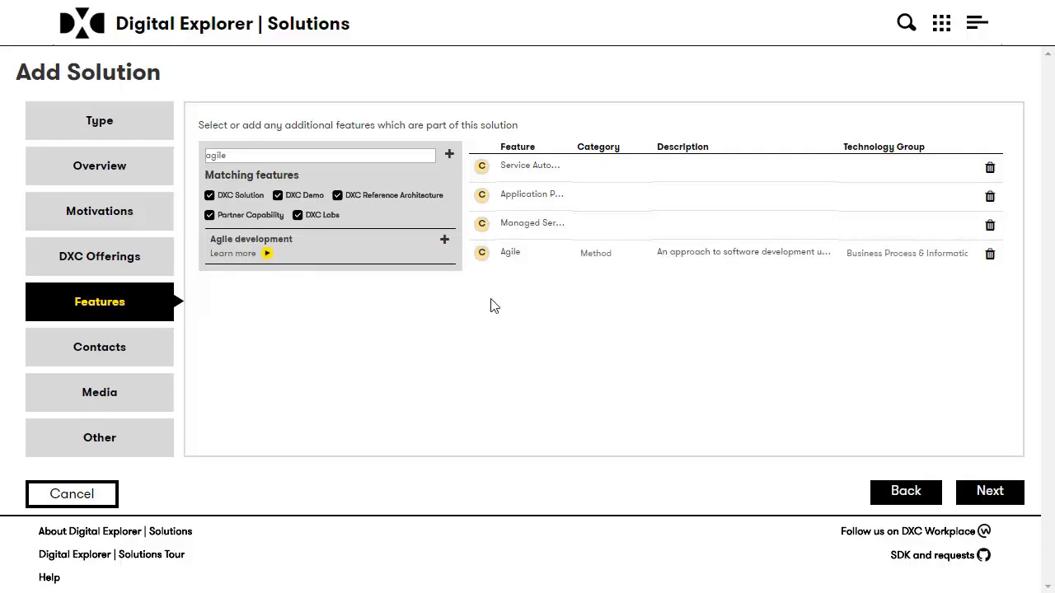
Create a new 'agile kanban' feature with category Method.
left_click(261, 162)
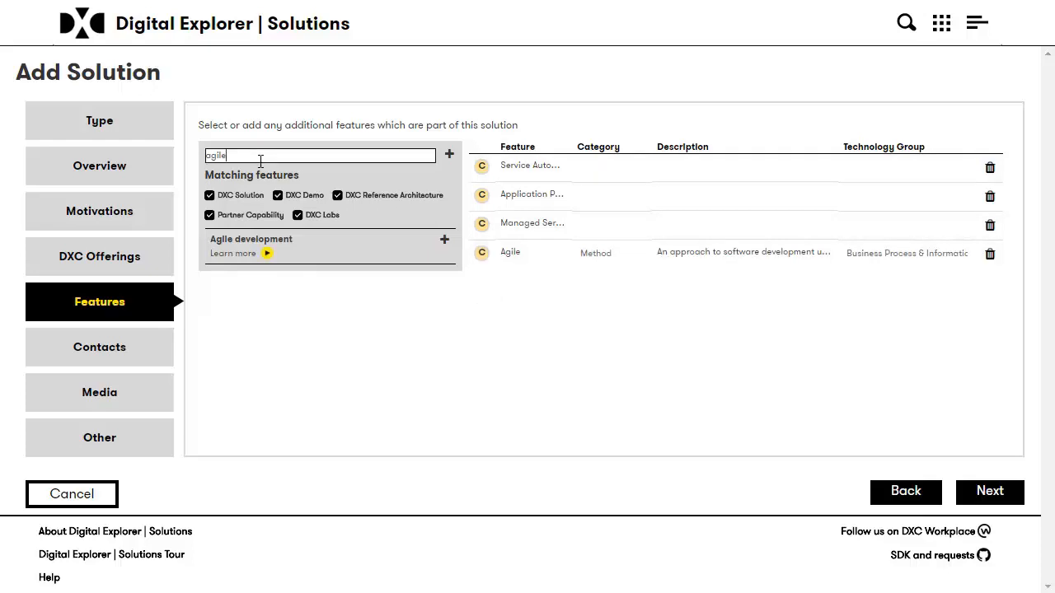
type("kanban")
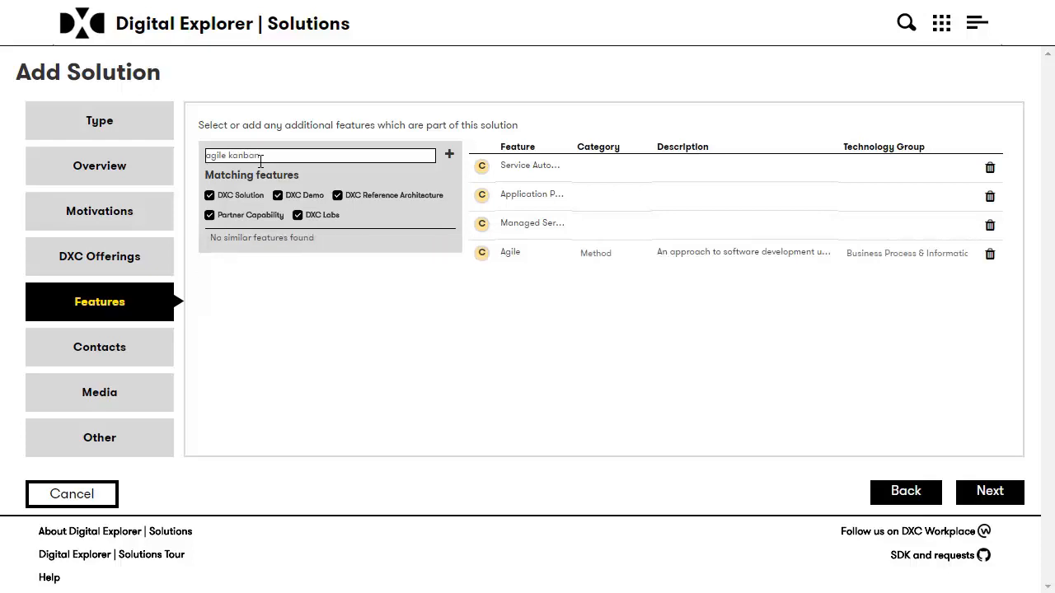
left_click(450, 156)
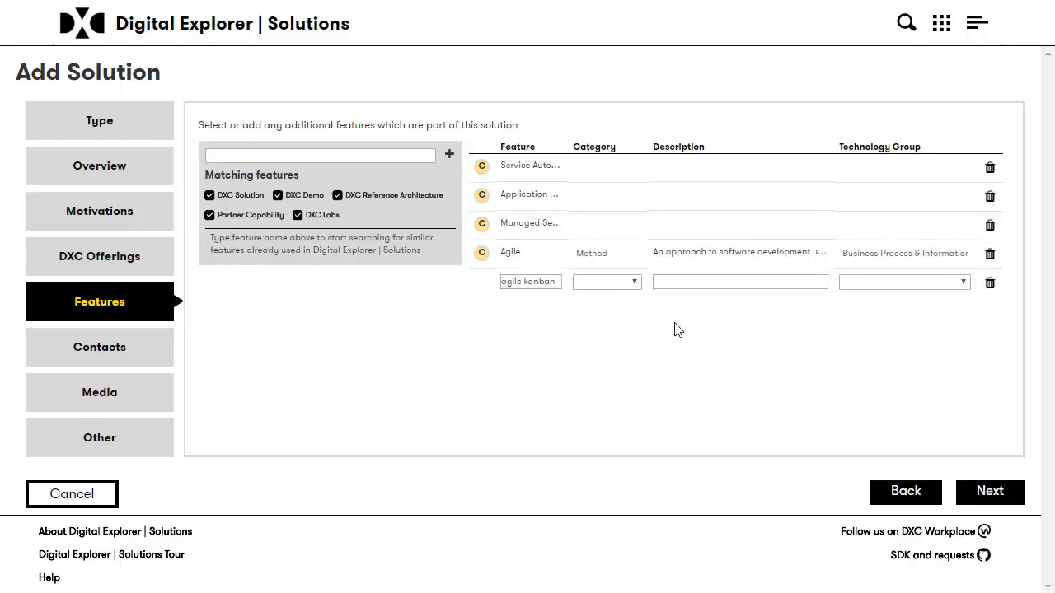
left_click(610, 282)
left_click(606, 338)
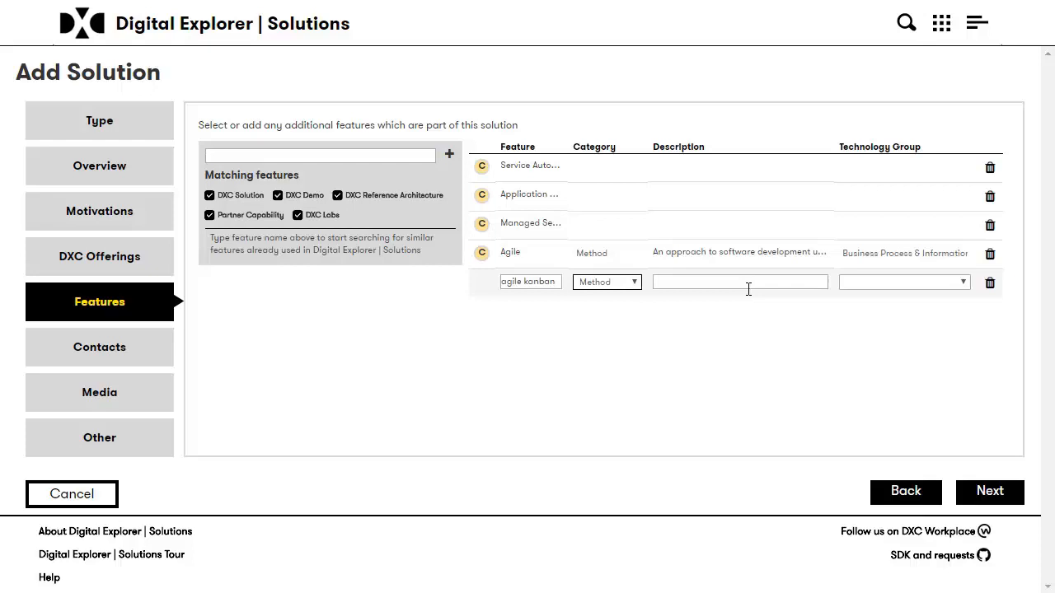
On Contacts, keep the assigned contact's role as Solution Owner and continue to Media.
left_click(990, 493)
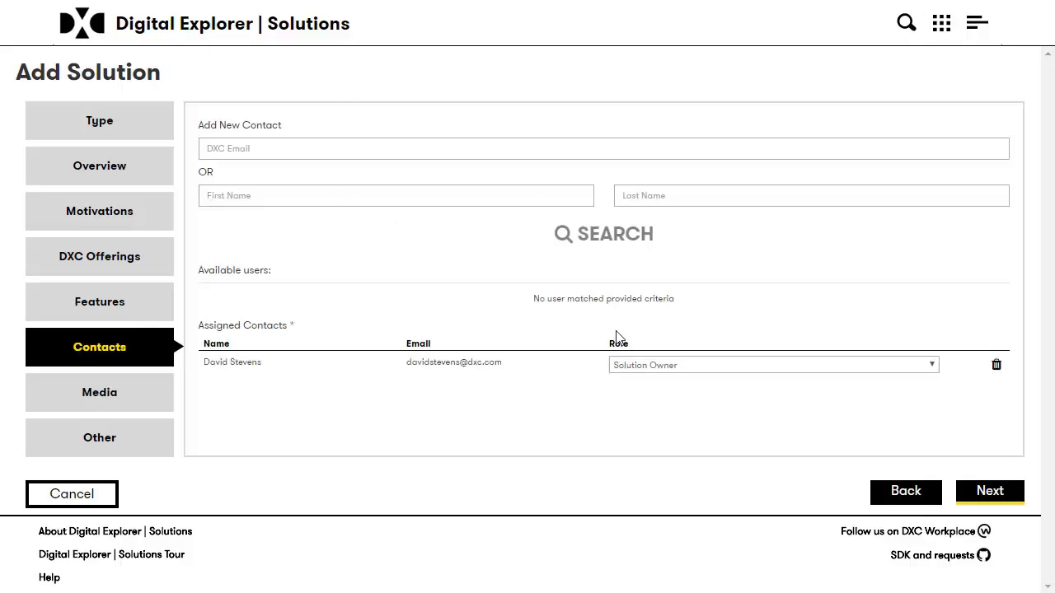
left_click(674, 366)
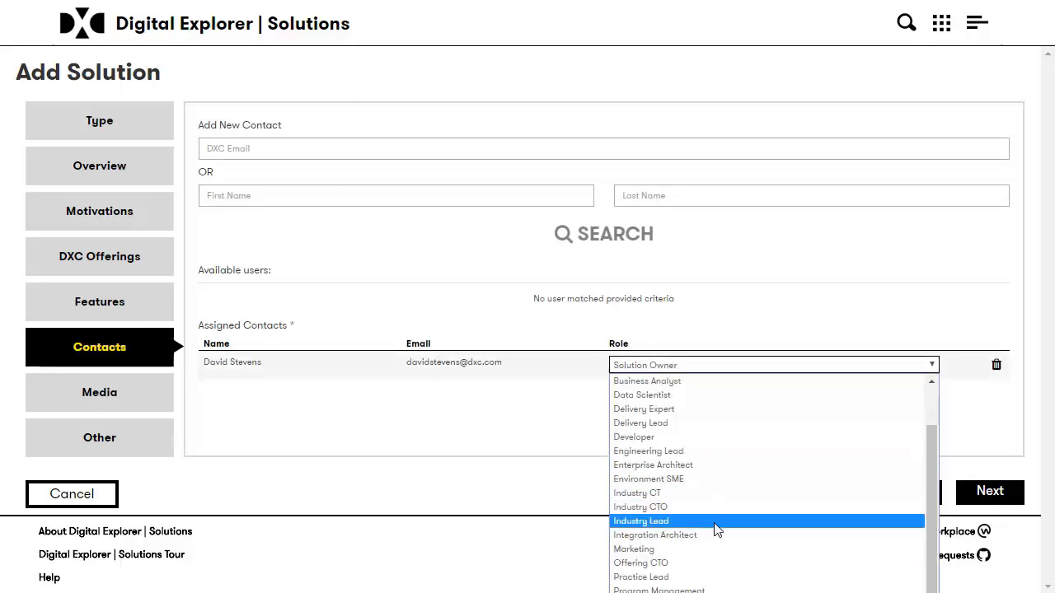
left_click(729, 312)
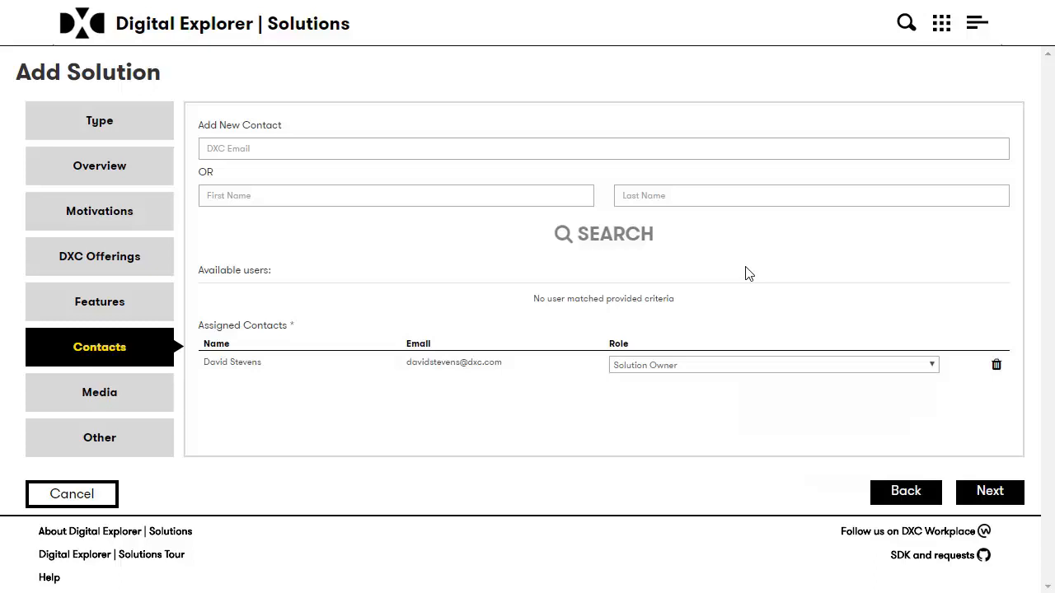
left_click(991, 493)
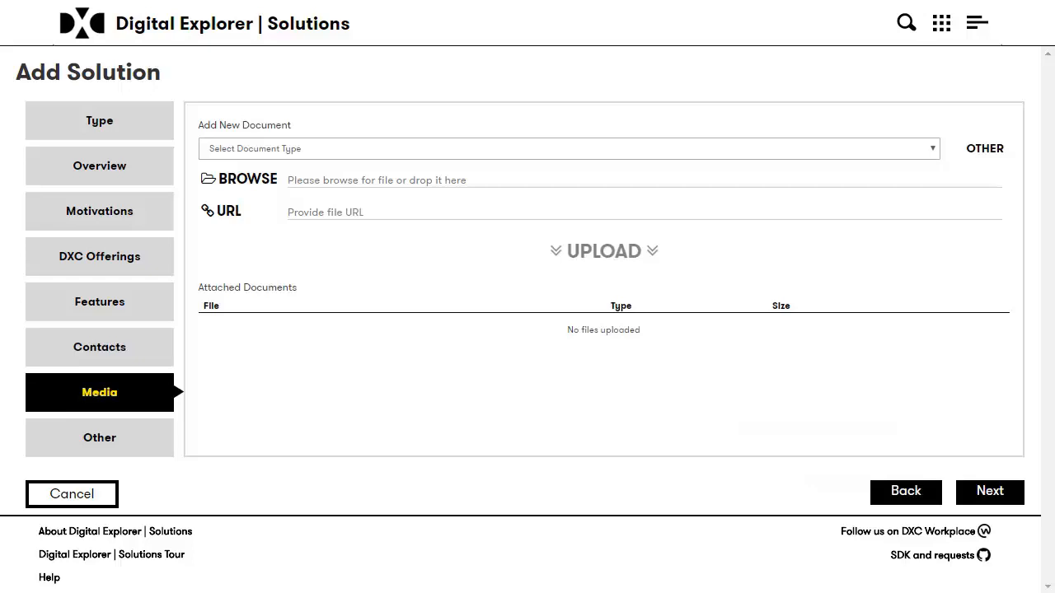
Upload the pasted GitHub specs link as a Github repository document.
left_click(343, 212)
type("https://github.dxc.com/DigitalExplorer/Digital-Explorer-Specs")
left_click(290, 148)
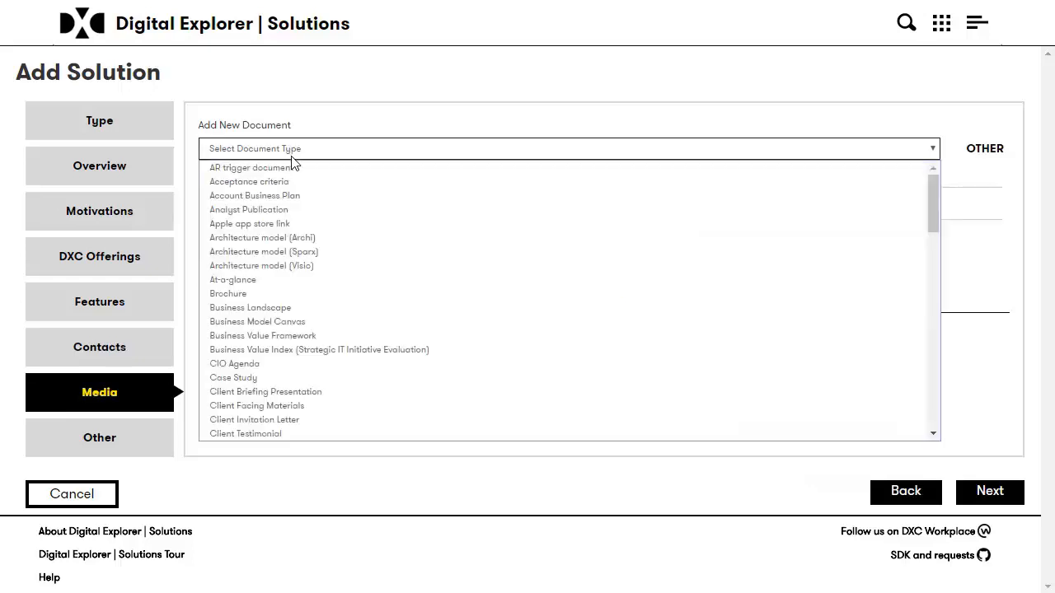
scroll(332, 255, "down", 8)
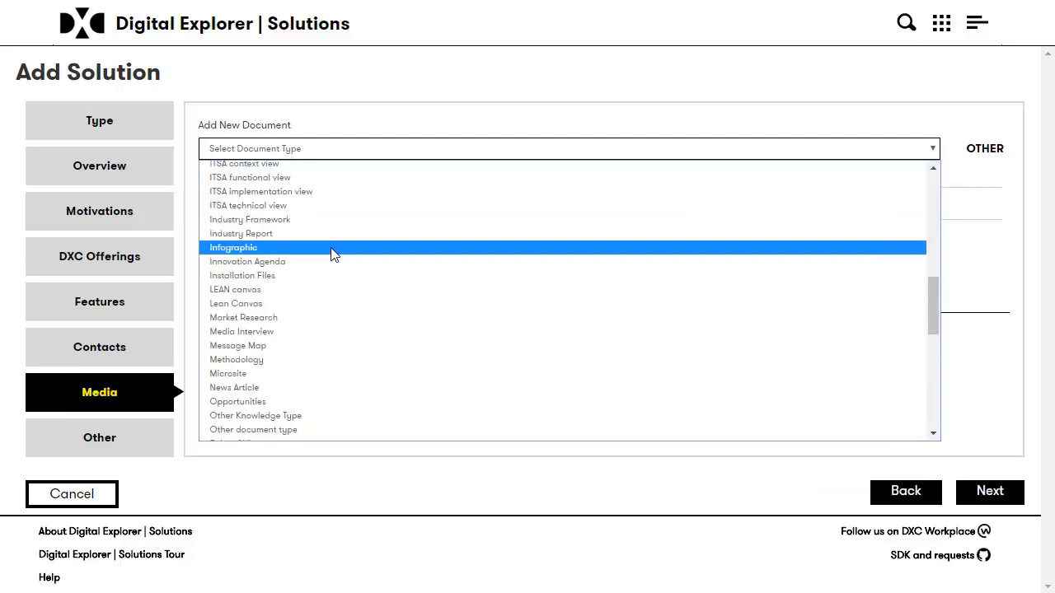
scroll(332, 334, "down", 10)
scroll(332, 344, "up", 15)
key("g")
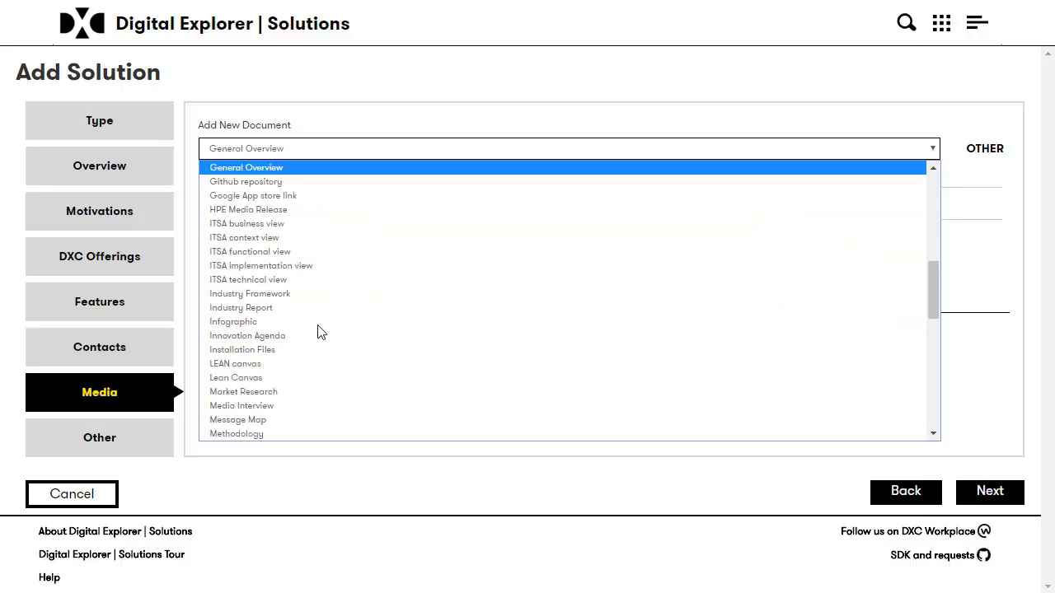
left_click(278, 179)
left_click(624, 264)
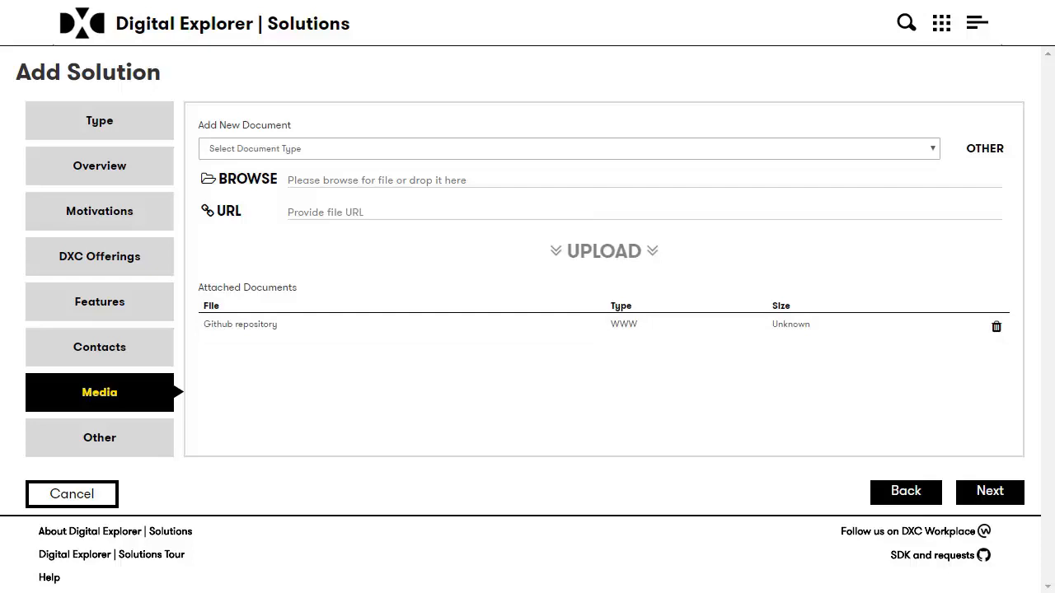
Upload the pasted YouTube link as a Video Demo document.
left_click(362, 208)
type("https://www.youtube.com/watch?v=l-wk6rfF9uQ")
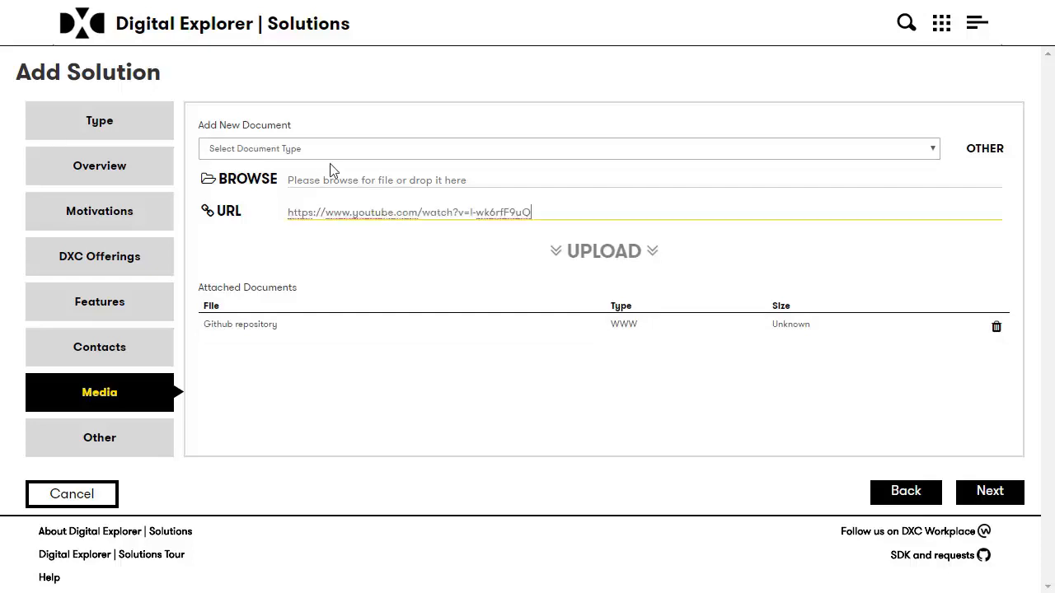
left_click(329, 150)
scroll(322, 278, "down", 15)
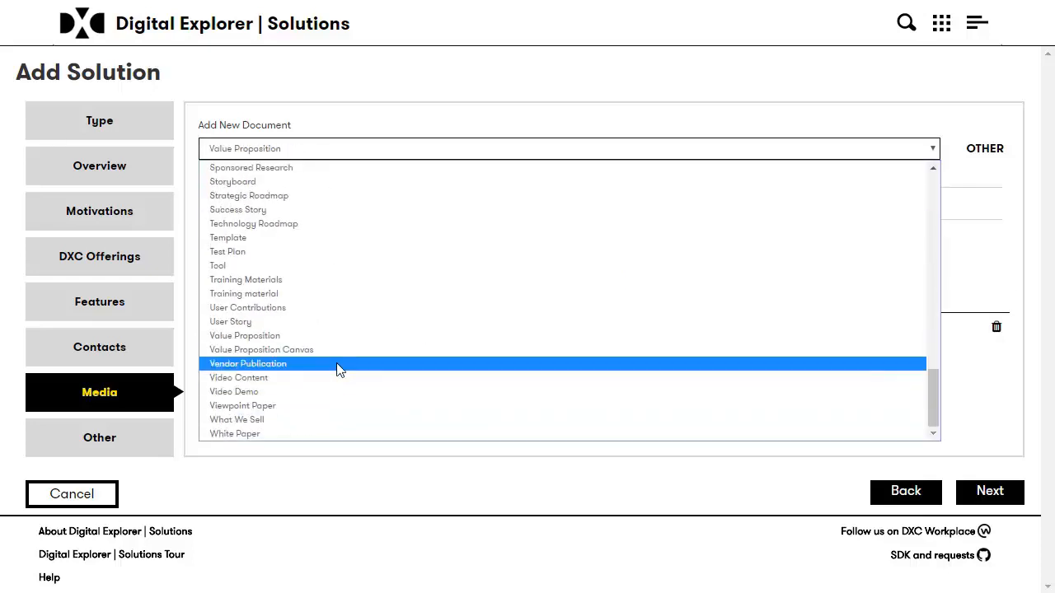
left_click(335, 399)
left_click(587, 251)
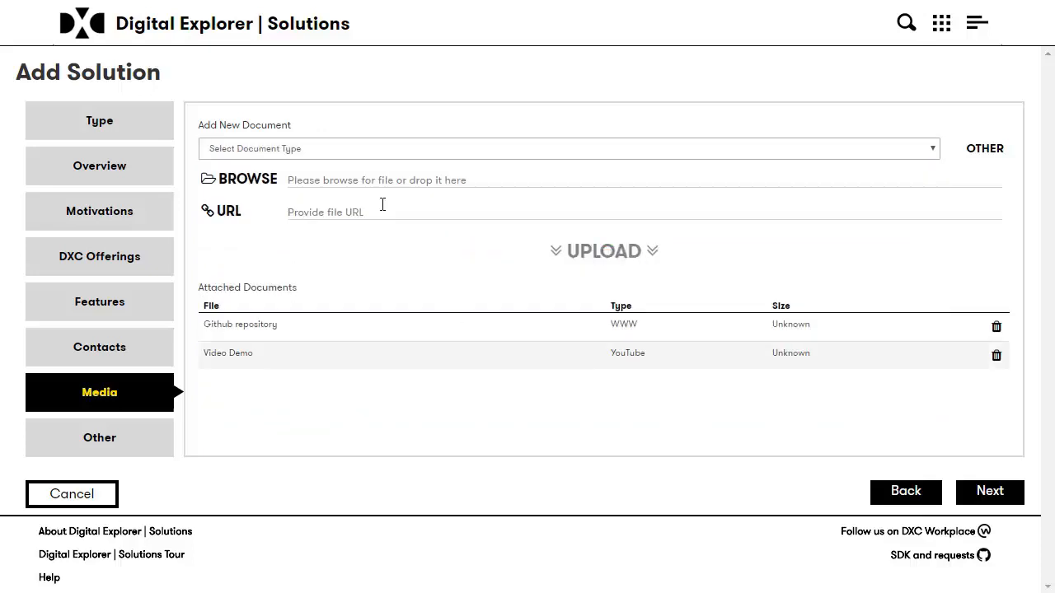
Select the local iBVF_Automotive JPG image as the file to attach.
left_click(256, 190)
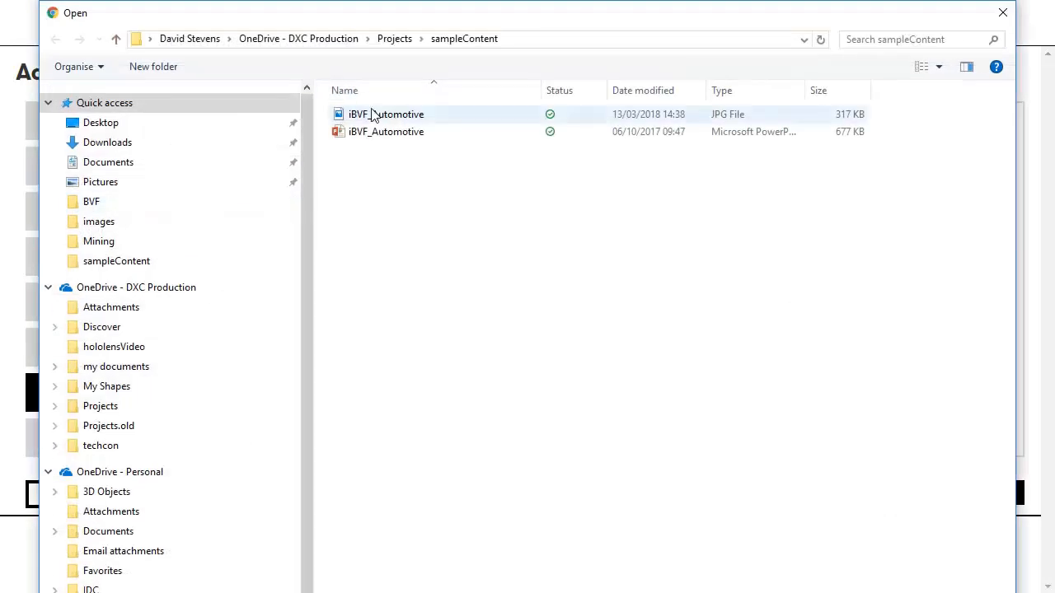
left_click(442, 119)
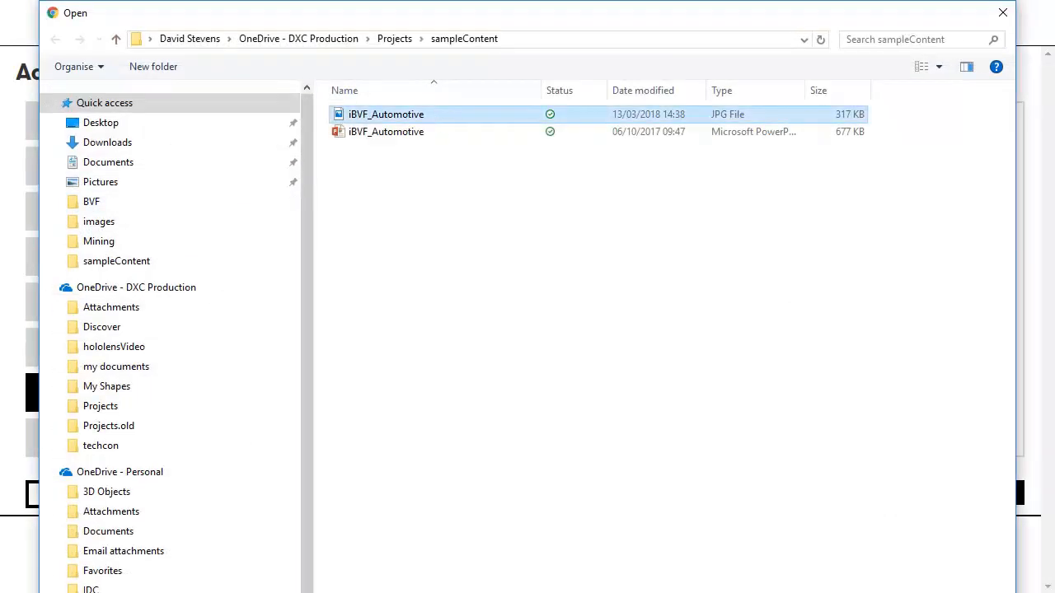
left_click(885, 592)
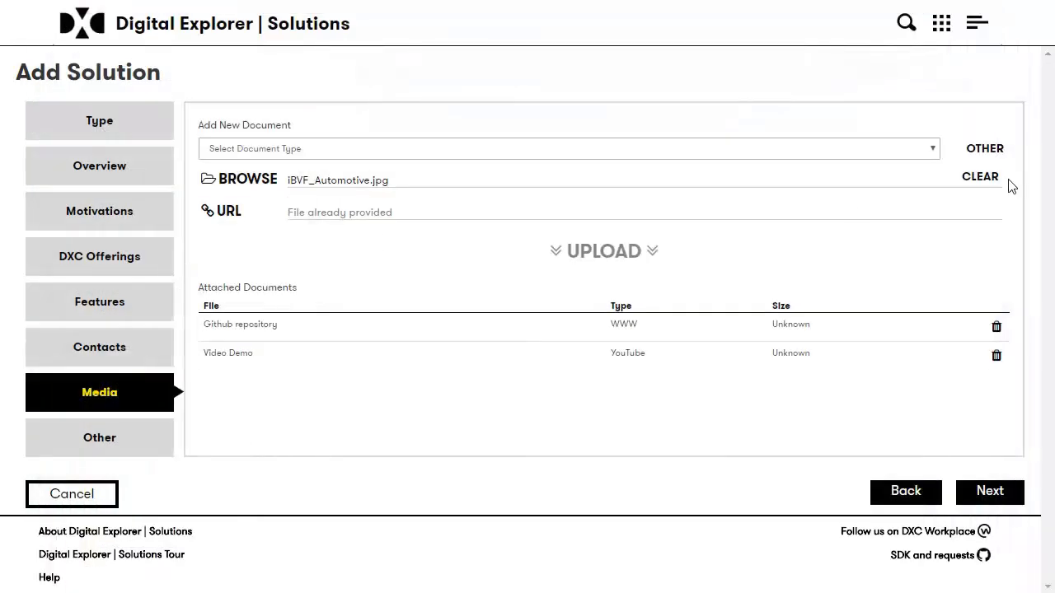
Name the document 'a great image from my solution', upload it, and continue.
left_click(1003, 152)
left_click(295, 152)
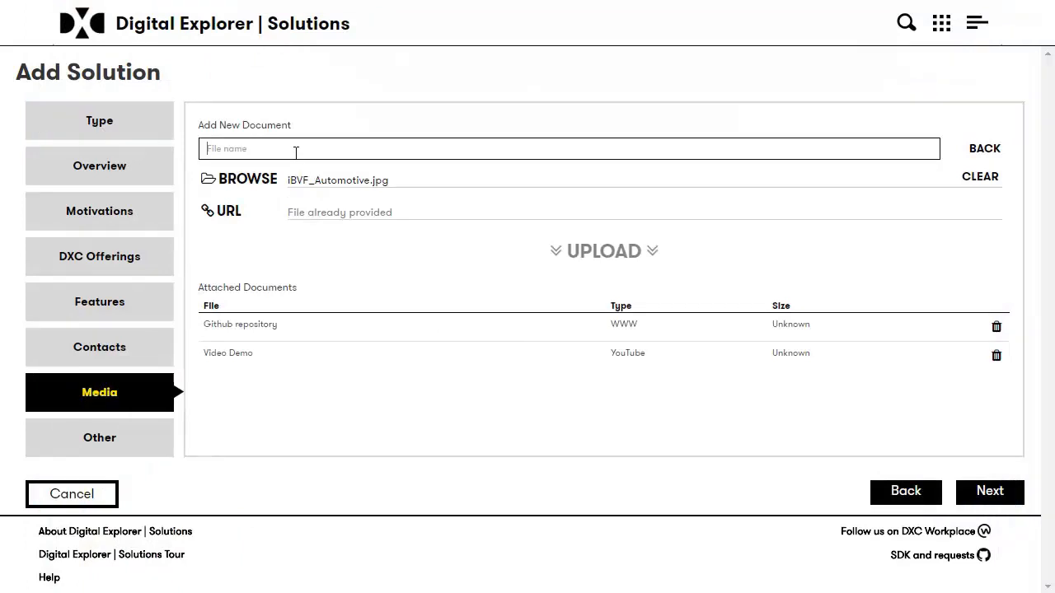
type("o great ima")
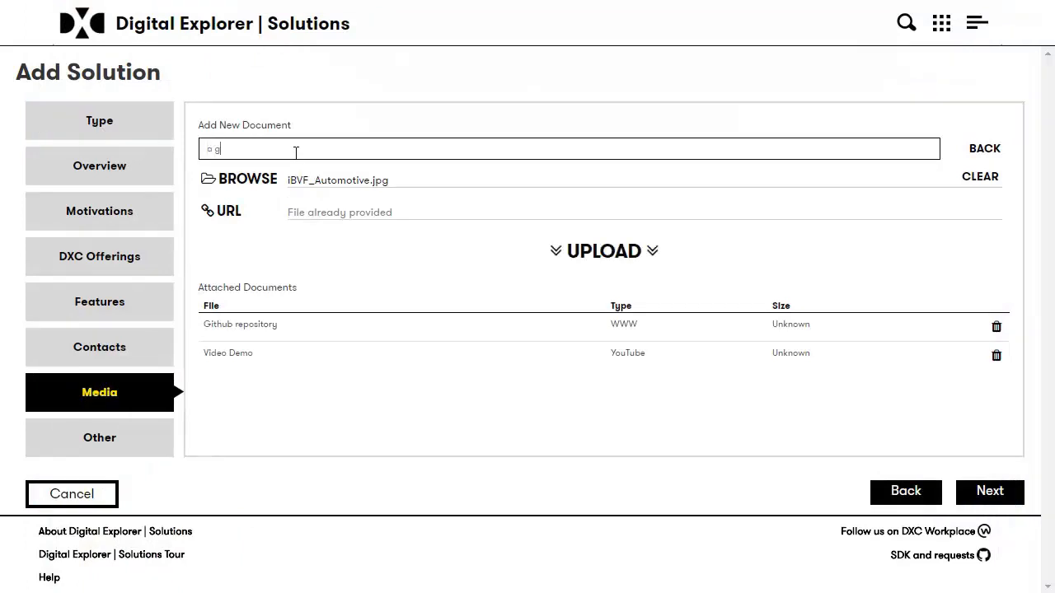
type("ge wi")
key("BackSpace")
key("BackSpace")
type("from my solution")
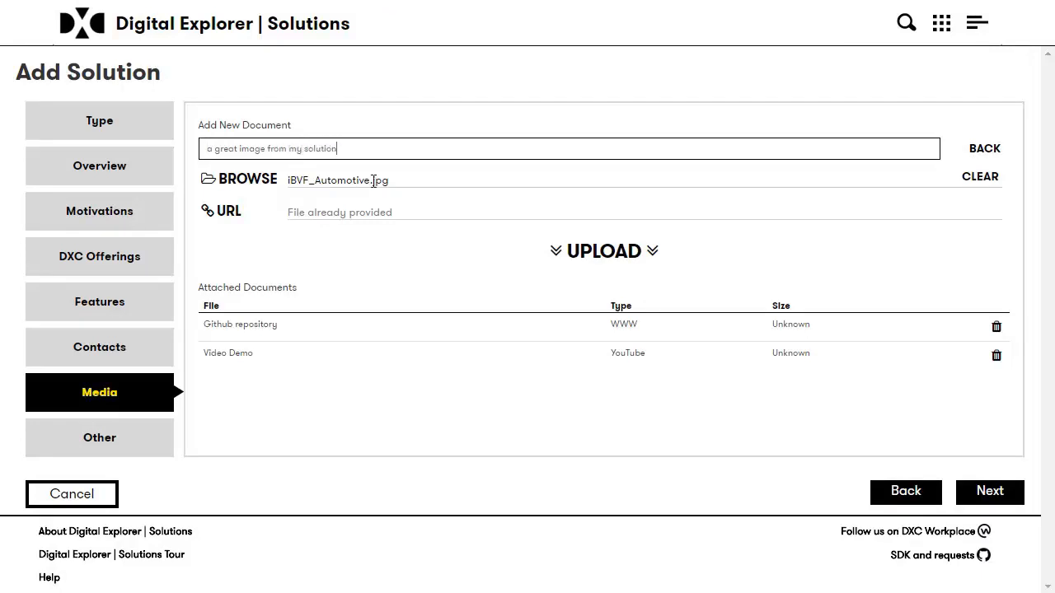
left_click(622, 253)
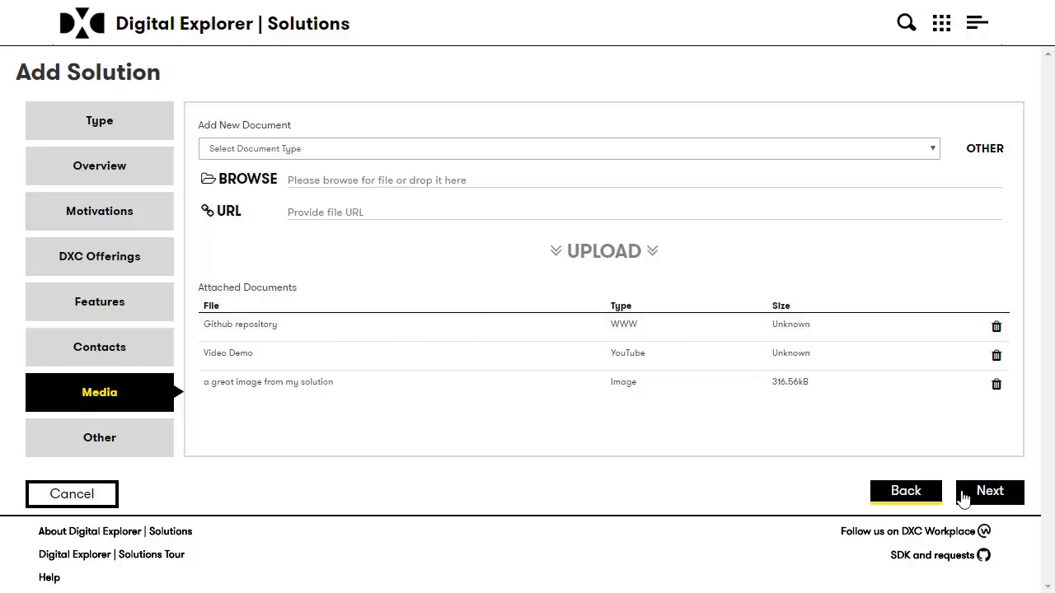
left_click(990, 493)
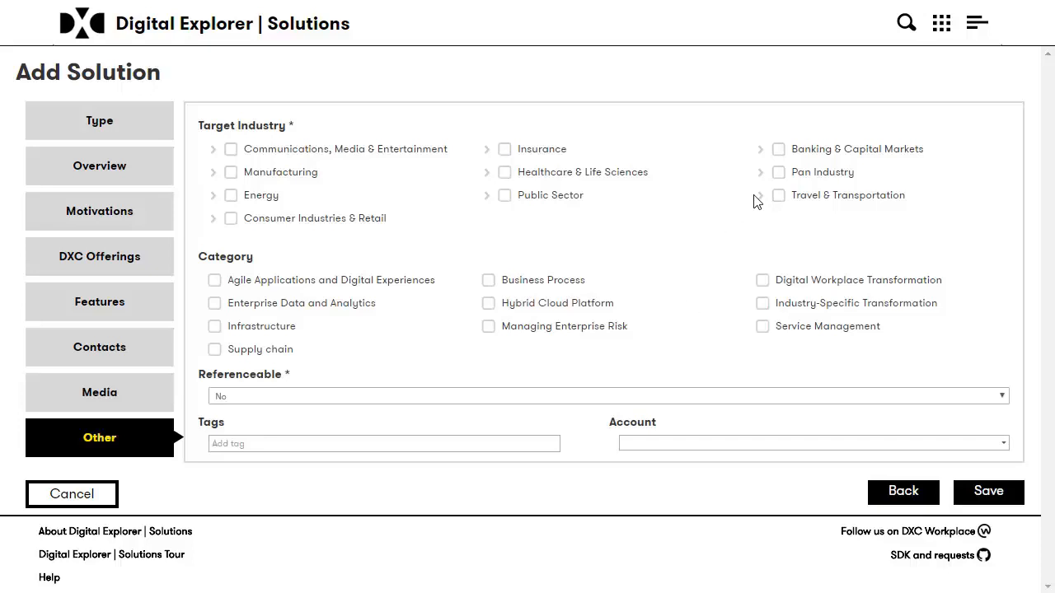
Tick Pan Industry as the target industry and keep Referenceable set to No.
left_click(780, 174)
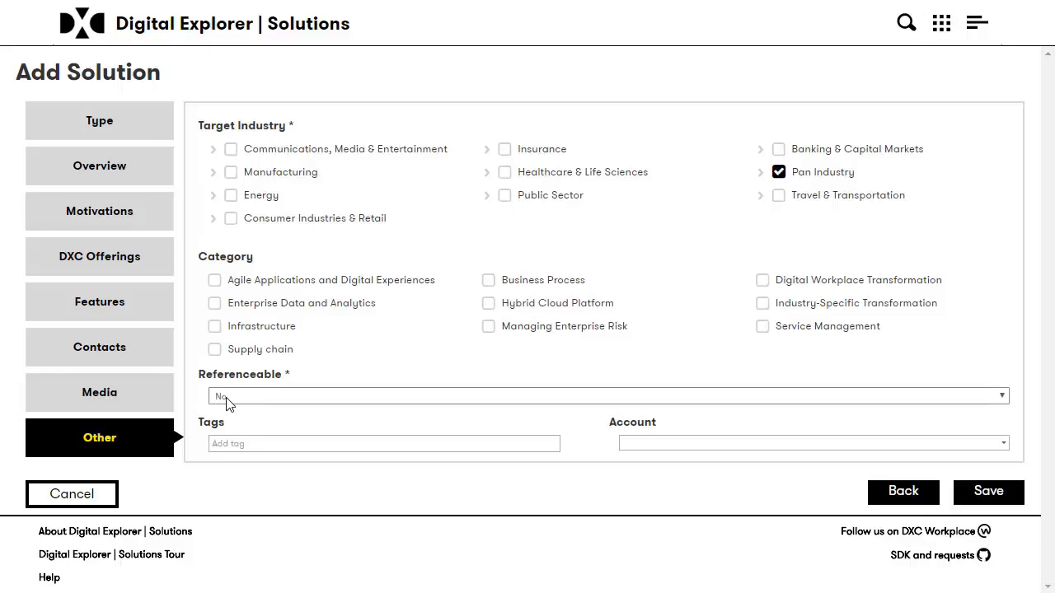
left_click(254, 399)
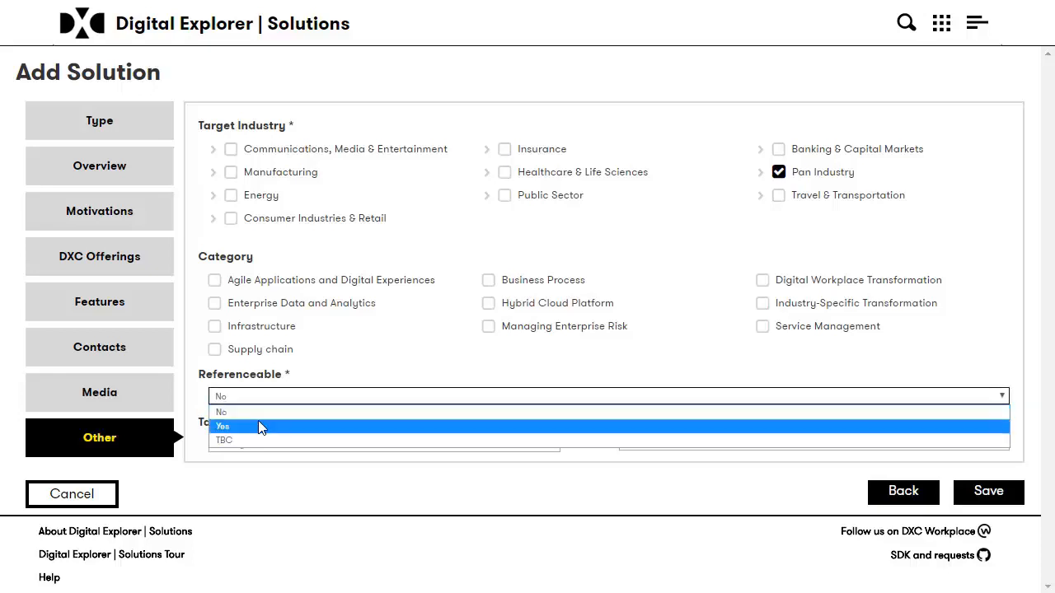
left_click(222, 374)
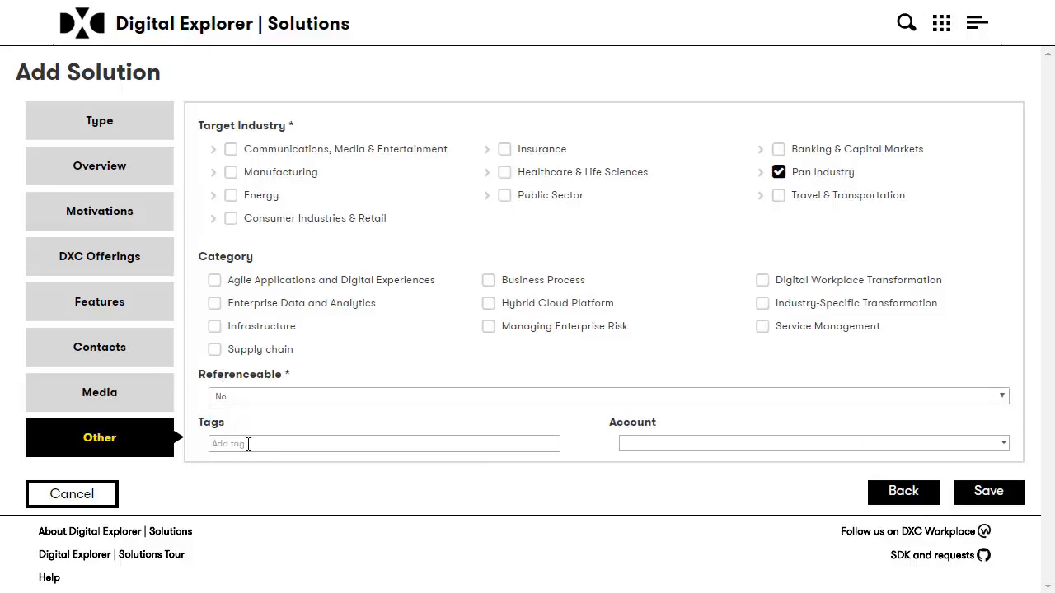
Look through the tags and accounts without choosing any, then save the solution.
left_click(249, 443)
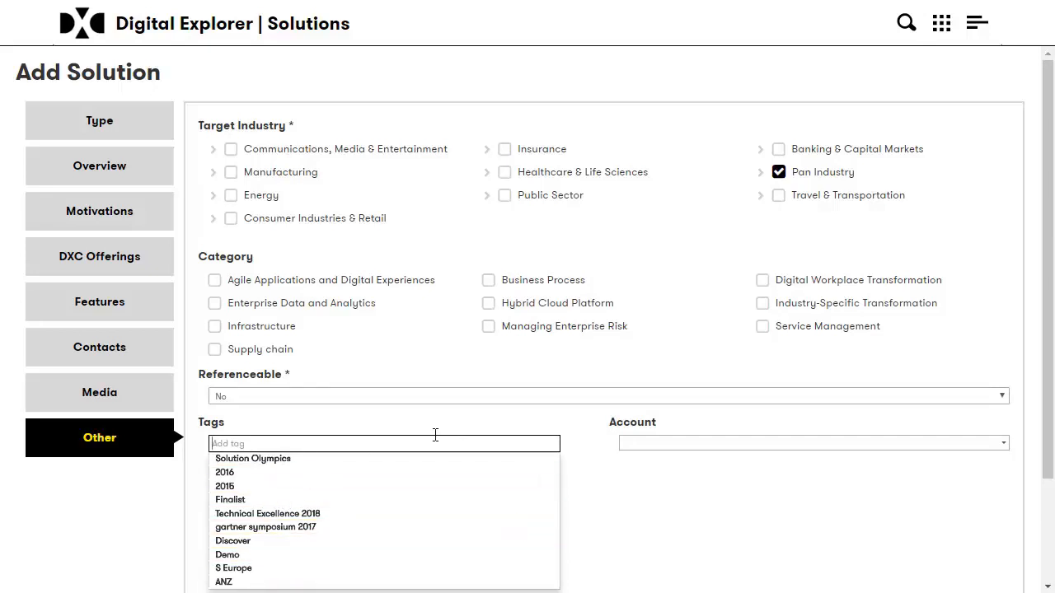
double_click(608, 468)
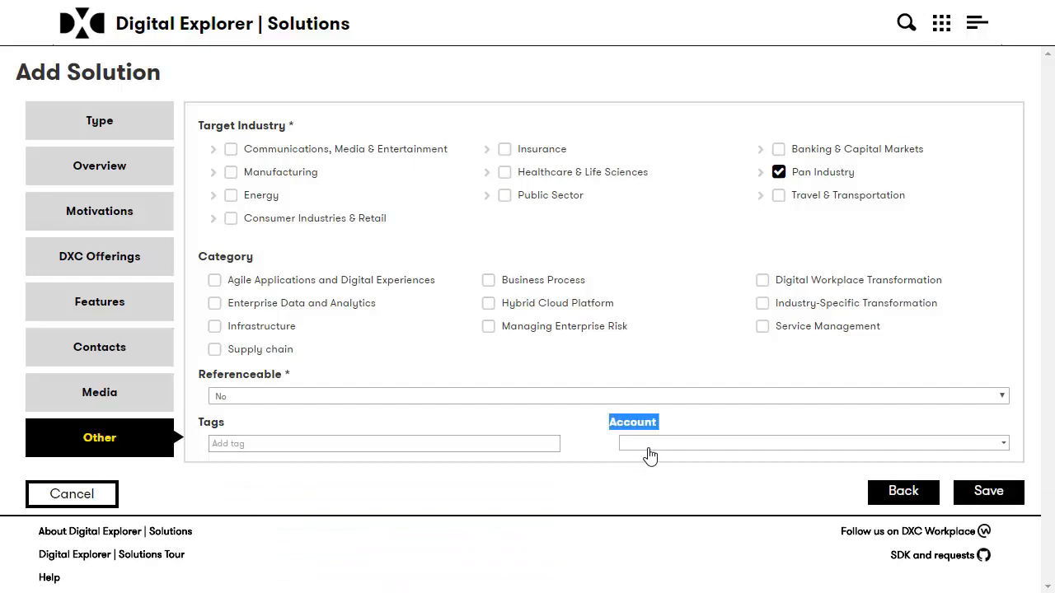
left_click(648, 445)
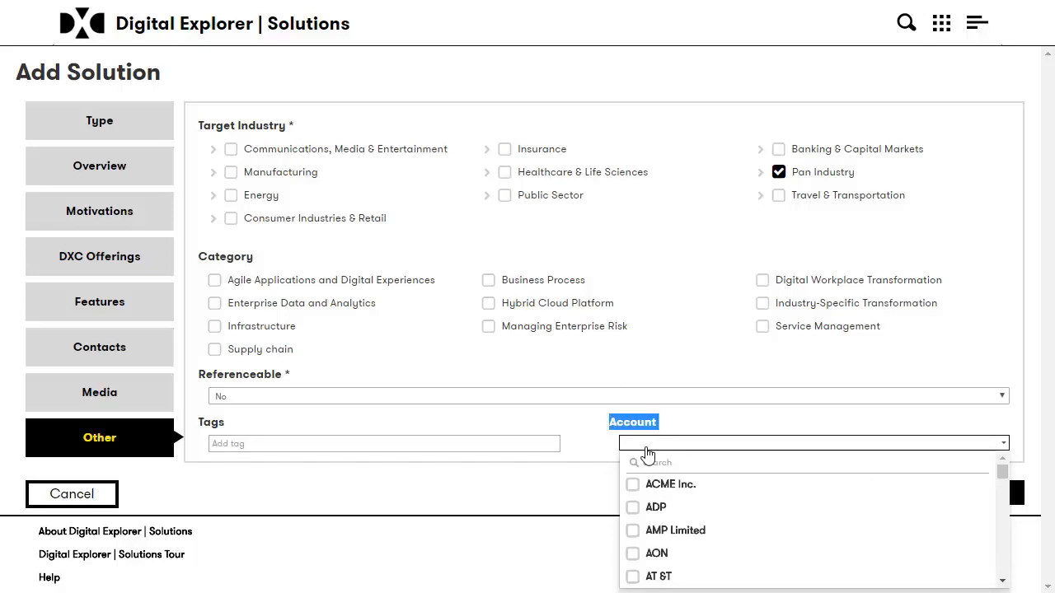
left_click(588, 452)
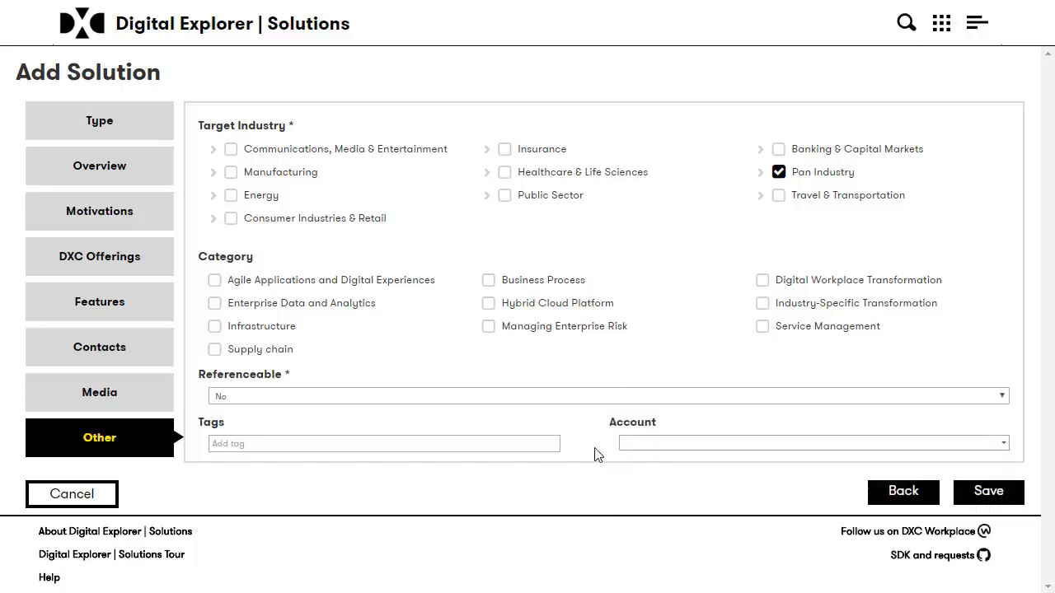
left_click(960, 492)
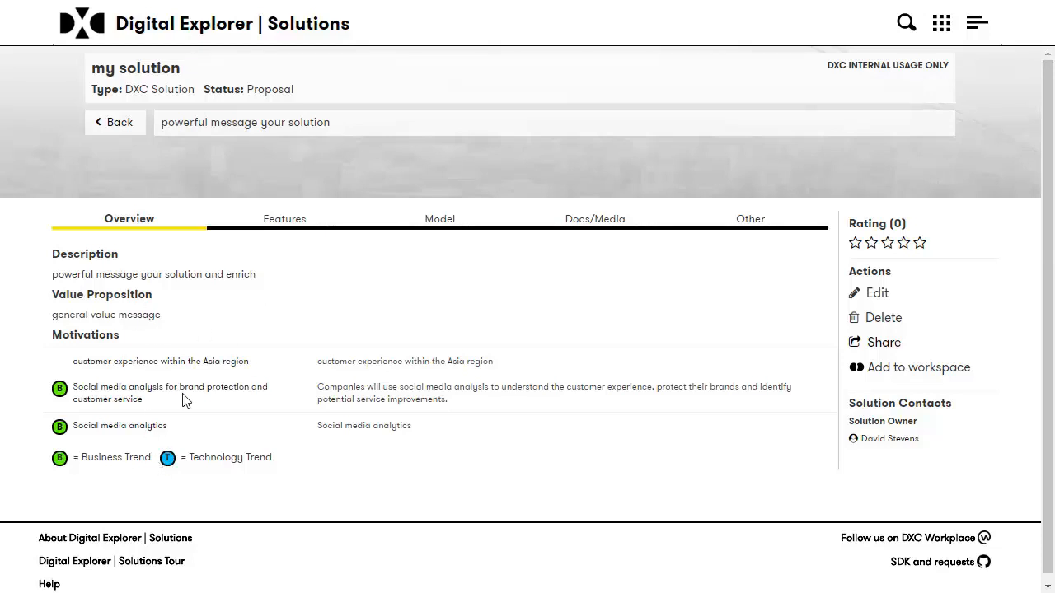
left_click(285, 221)
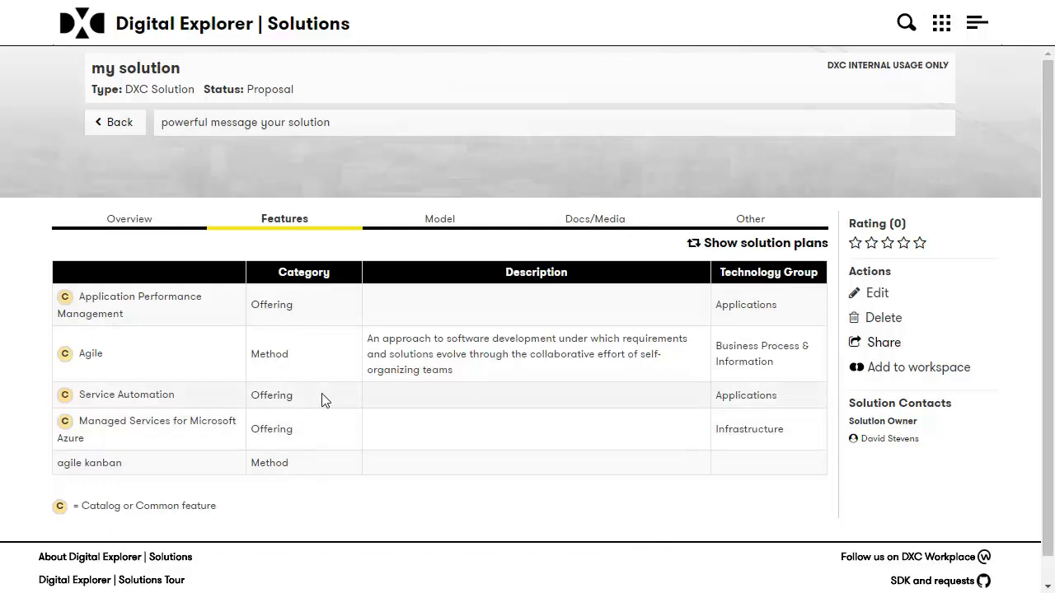
left_click(439, 219)
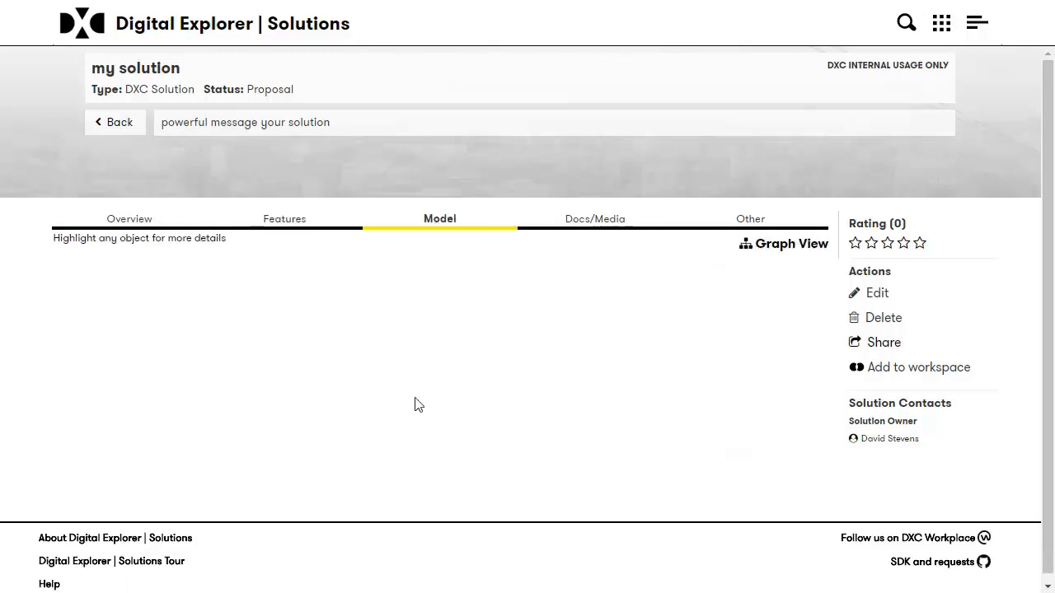
scroll(511, 372, "down", 1)
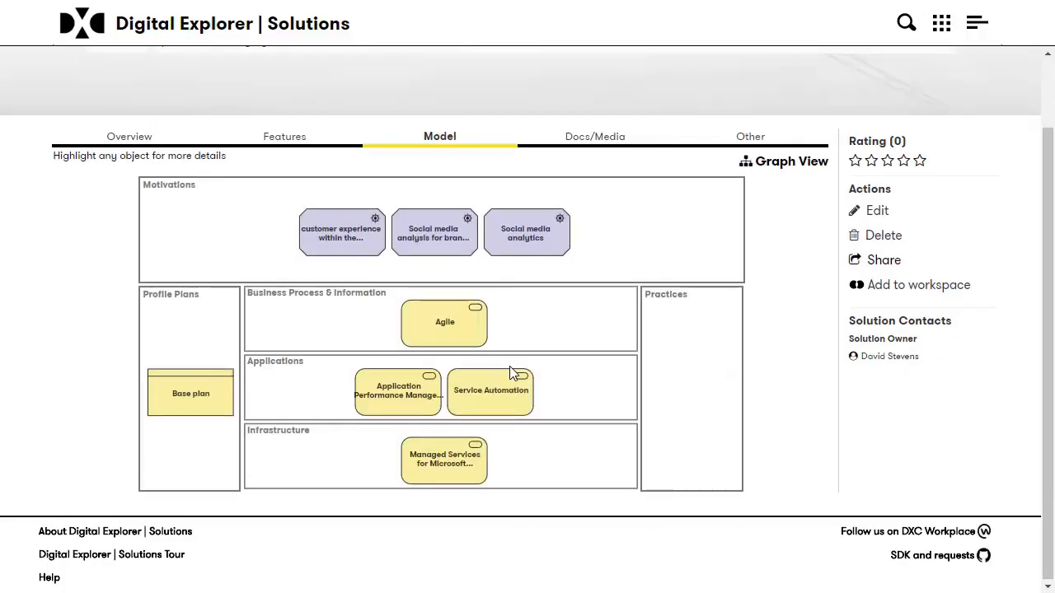
scroll(527, 396, "up", 1)
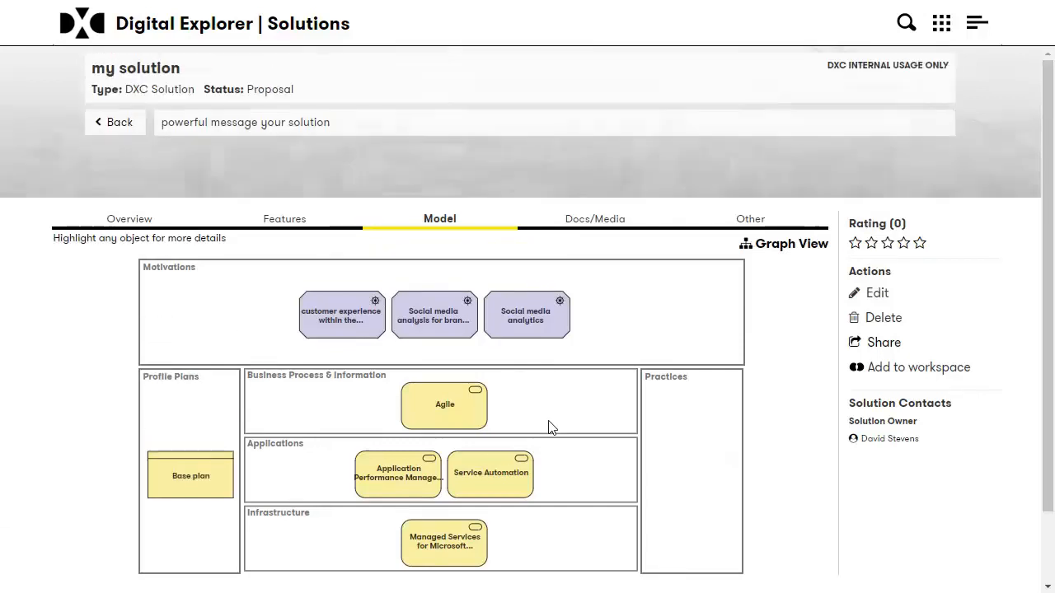
left_click(599, 224)
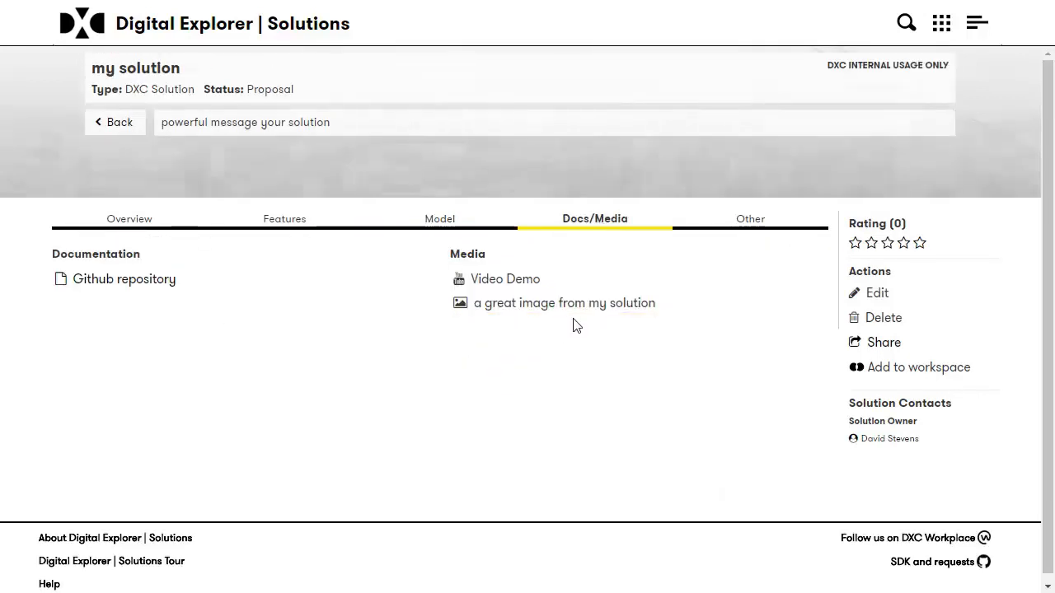
left_click(628, 306)
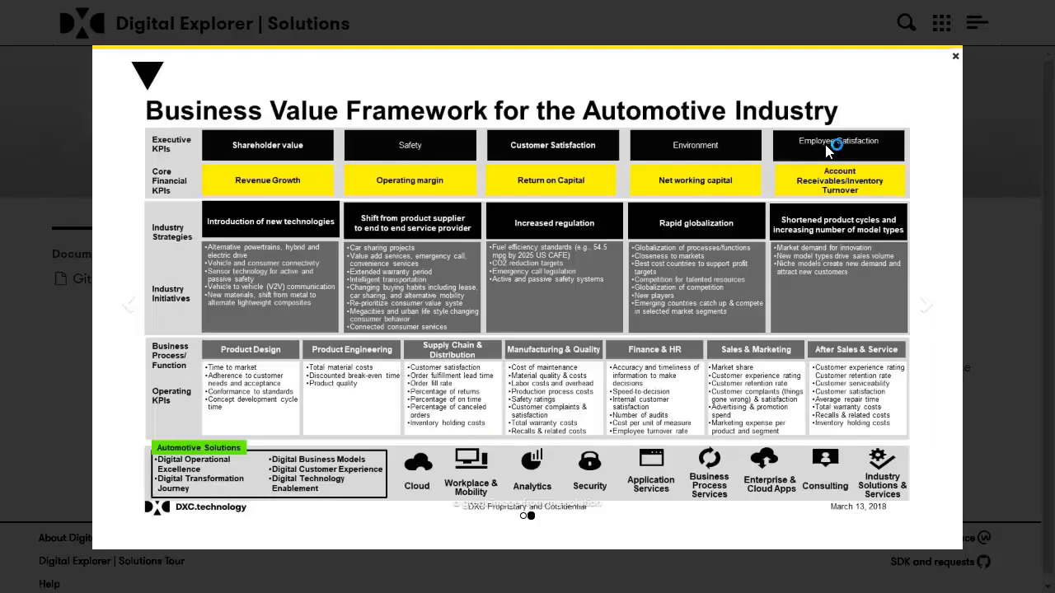
left_click(926, 306)
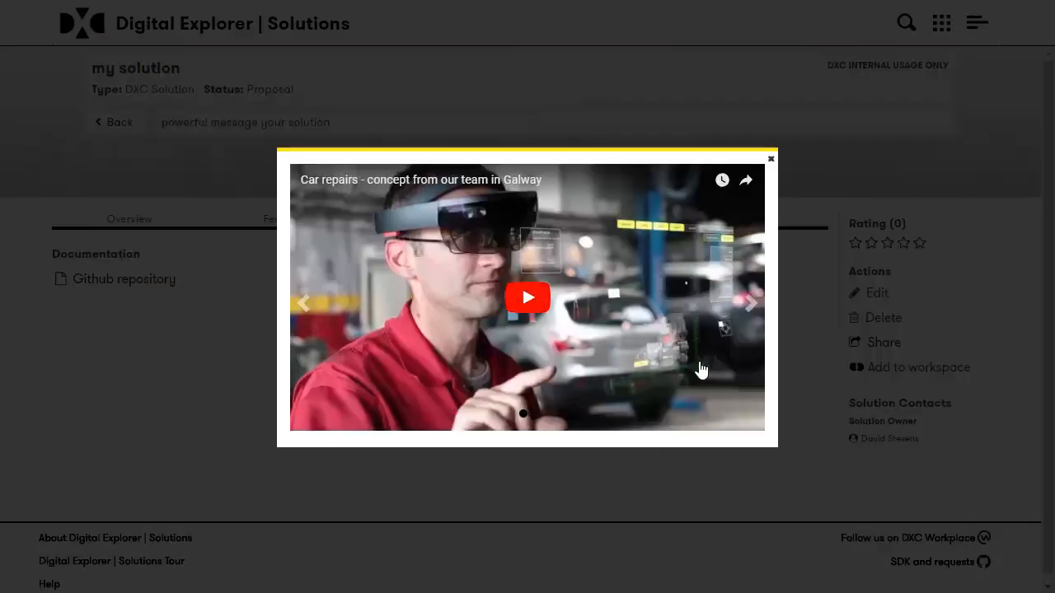
left_click(771, 164)
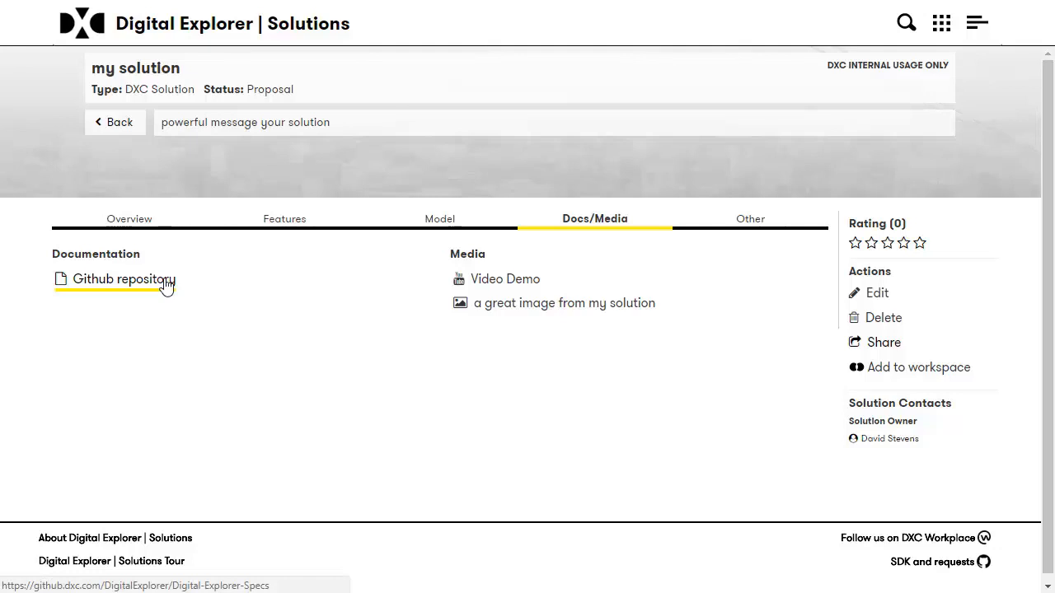
left_click(128, 231)
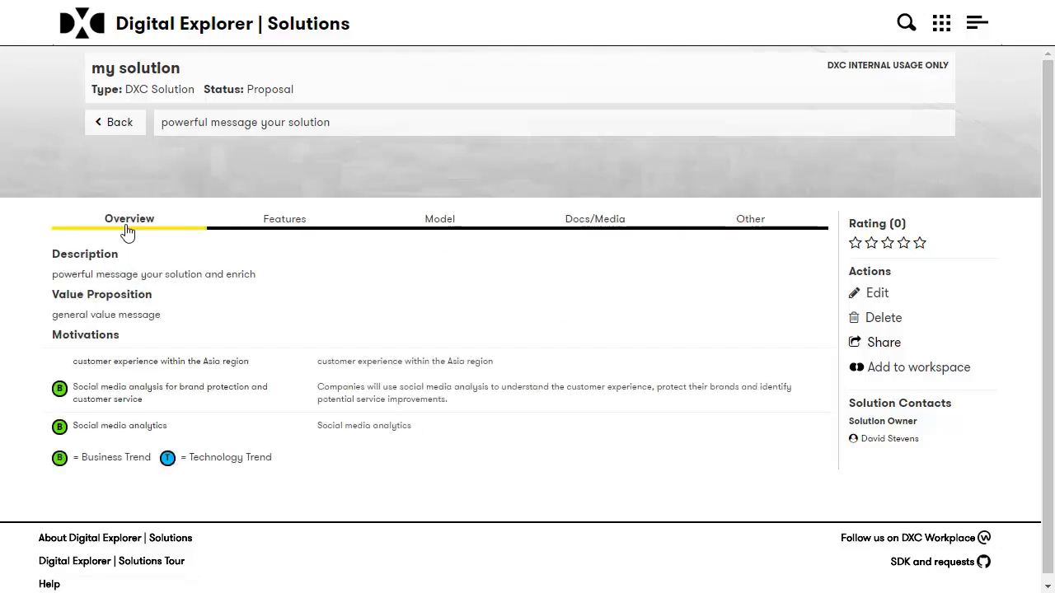